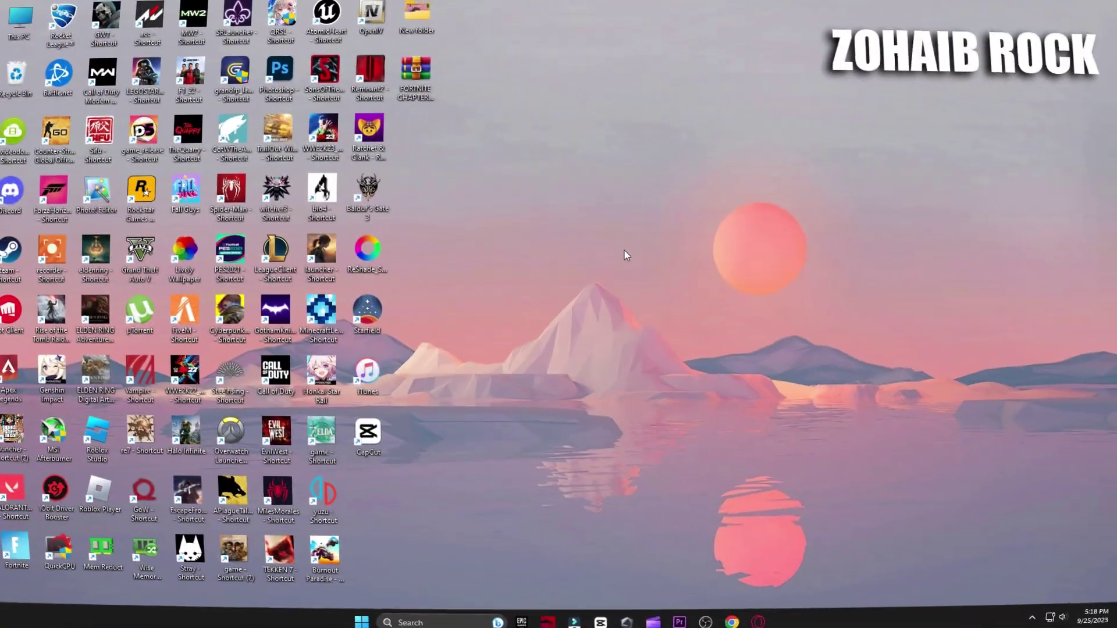
Step: Move the Fortnite Chapter 4 FPS boost pack archive to open desktop space, extract it there, and place the extracted folder beside it
{"action": "left_click_drag", "start_coordinate": [633, 166], "coordinate": [615, 163]}
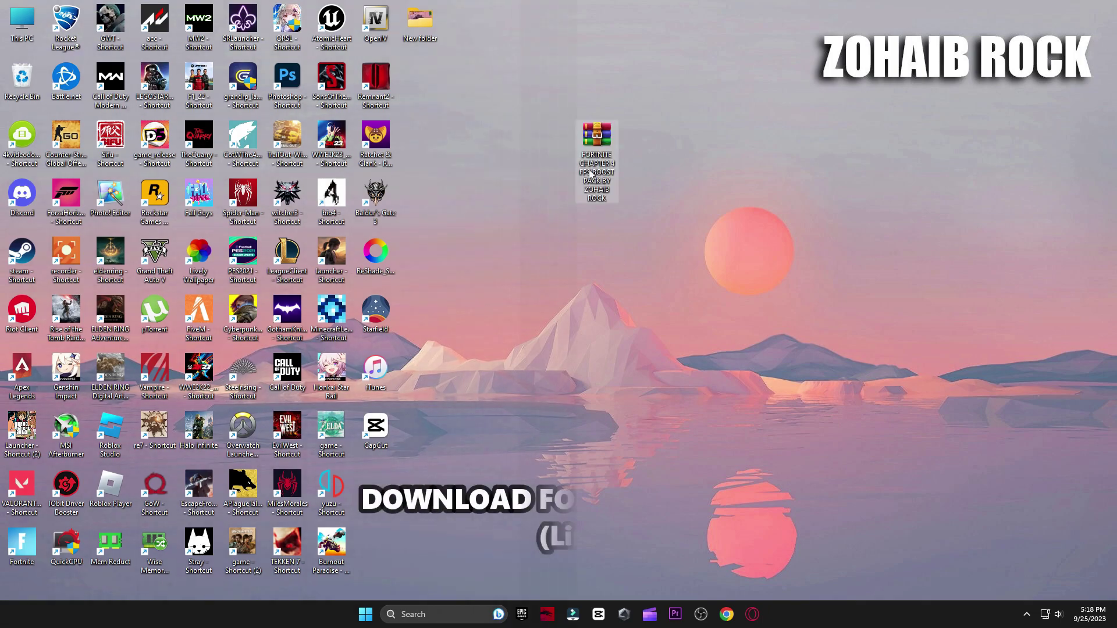
{"action": "right_click", "coordinate": [581, 175]}
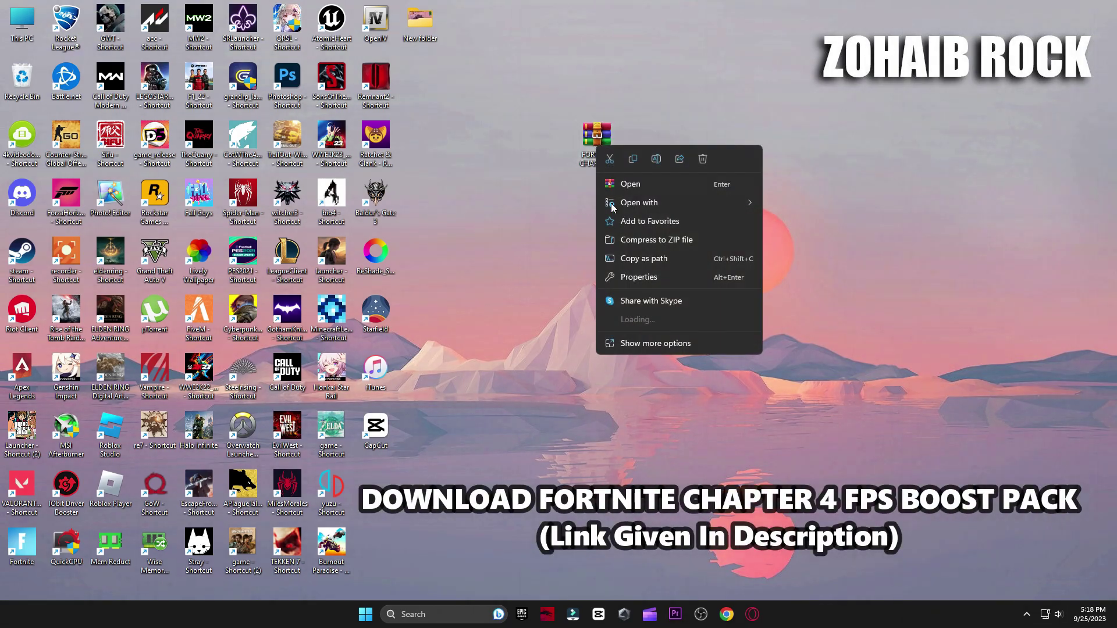
{"action": "mouse_move", "coordinate": [698, 329]}
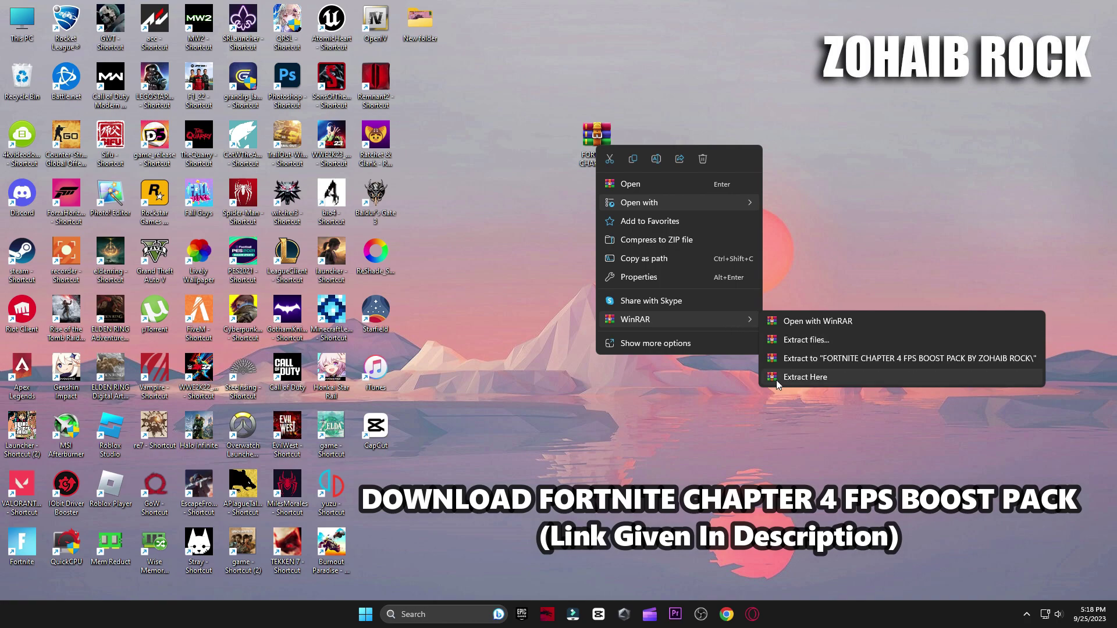
{"action": "left_click", "coordinate": [827, 378]}
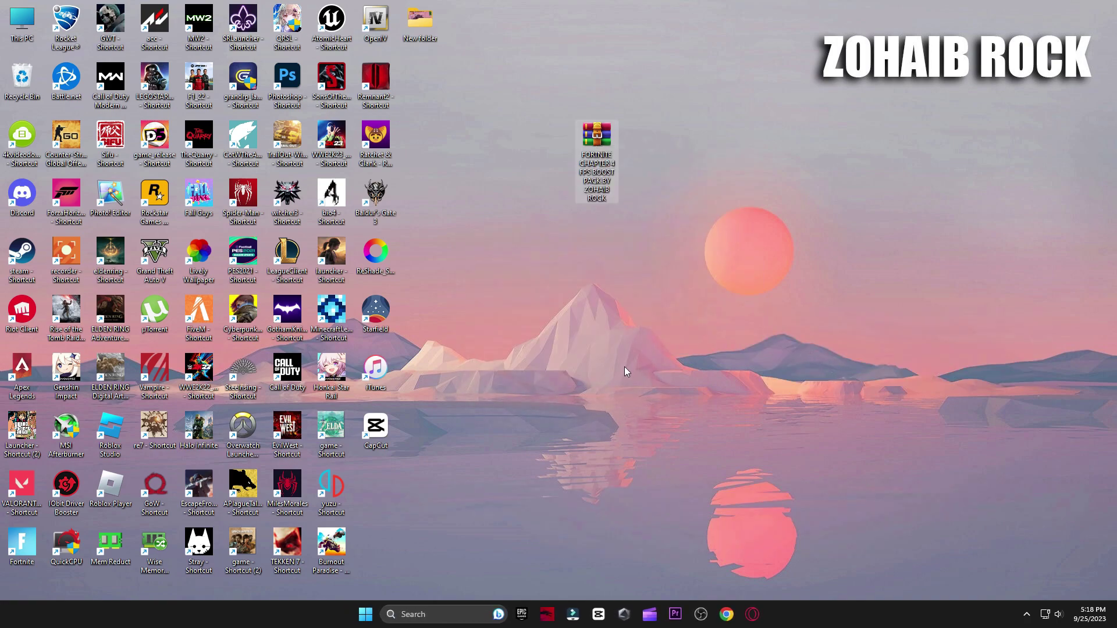
{"action": "left_click_drag", "start_coordinate": [375, 493], "coordinate": [672, 260]}
{"action": "left_click_drag", "start_coordinate": [651, 149], "coordinate": [641, 163]}
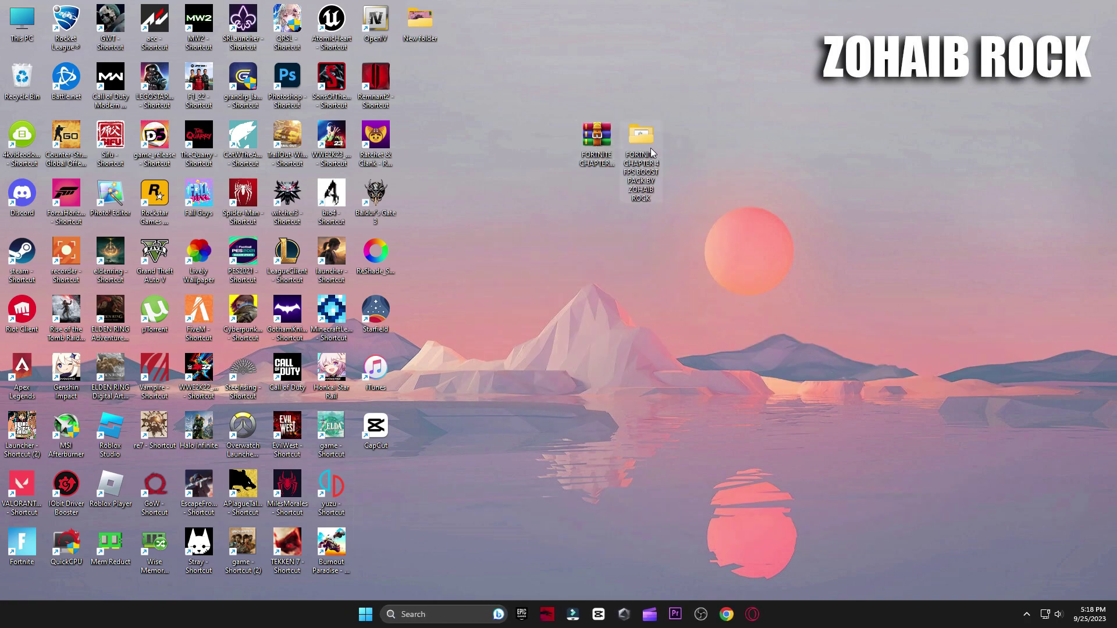
Step: Open the extracted pack's 0 Start folder, launch the Create A Restore Point shortcut, and minimize the folder window
{"action": "double_click", "coordinate": [645, 189]}
{"action": "left_click_drag", "start_coordinate": [697, 101], "coordinate": [650, 94]}
{"action": "double_click", "coordinate": [550, 195]}
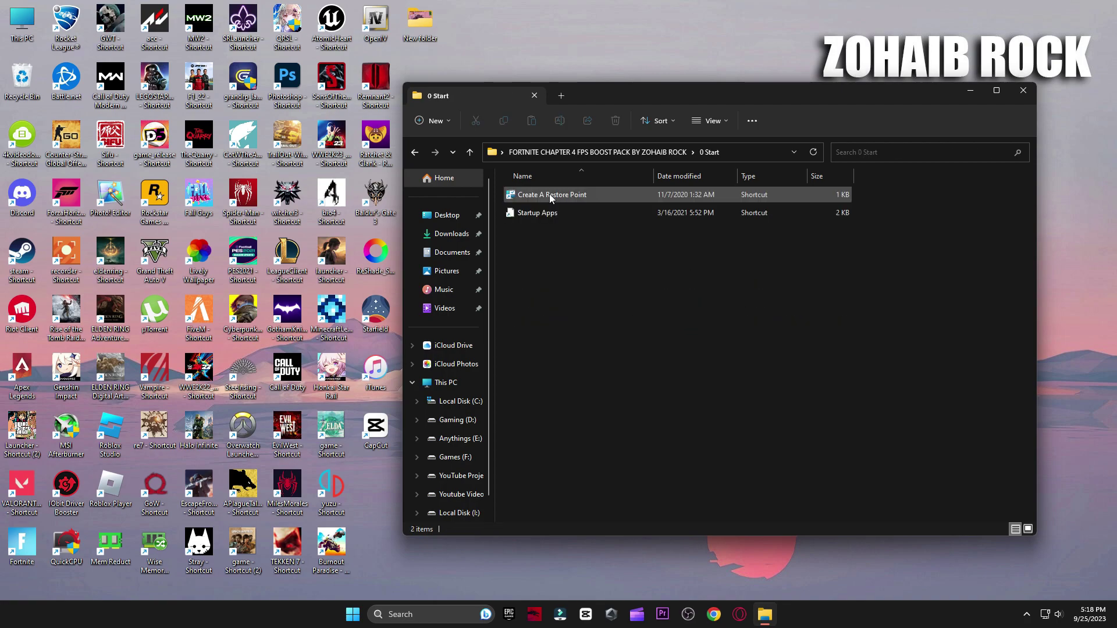
{"action": "double_click", "coordinate": [559, 194]}
{"action": "left_click", "coordinate": [969, 91]}
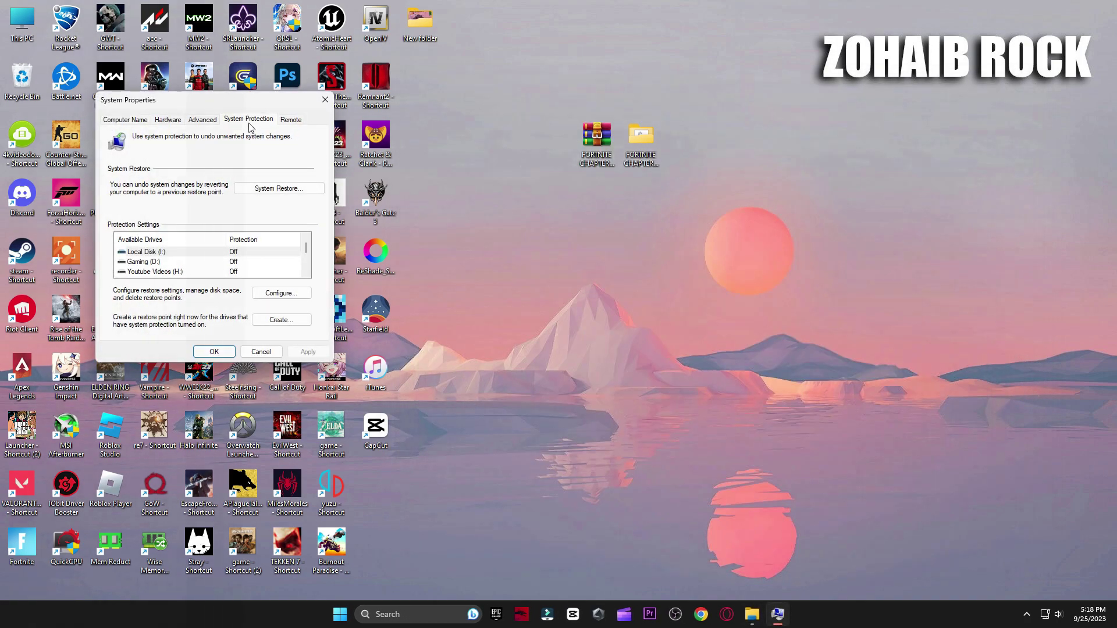
Step: Open the protection configuration of the Local Disk (C:) system drive and confirm it with system protection turned on
{"action": "left_click_drag", "start_coordinate": [248, 108], "coordinate": [656, 95]}
{"action": "scroll", "coordinate": [585, 234], "scroll_direction": "down", "scroll_amount": 1}
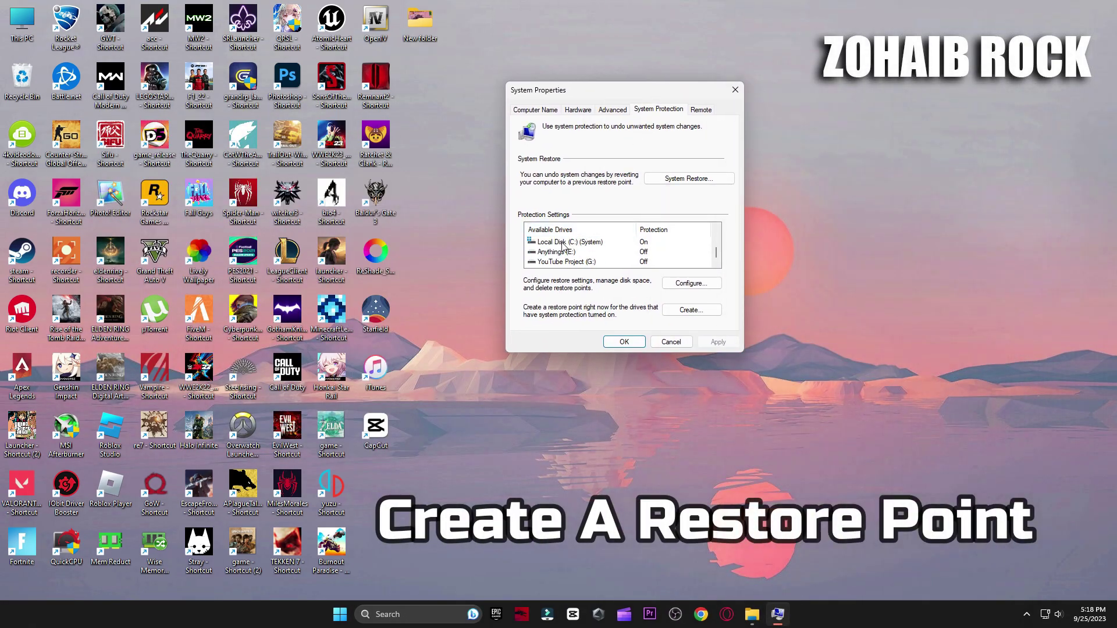
{"action": "left_click", "coordinate": [562, 244]}
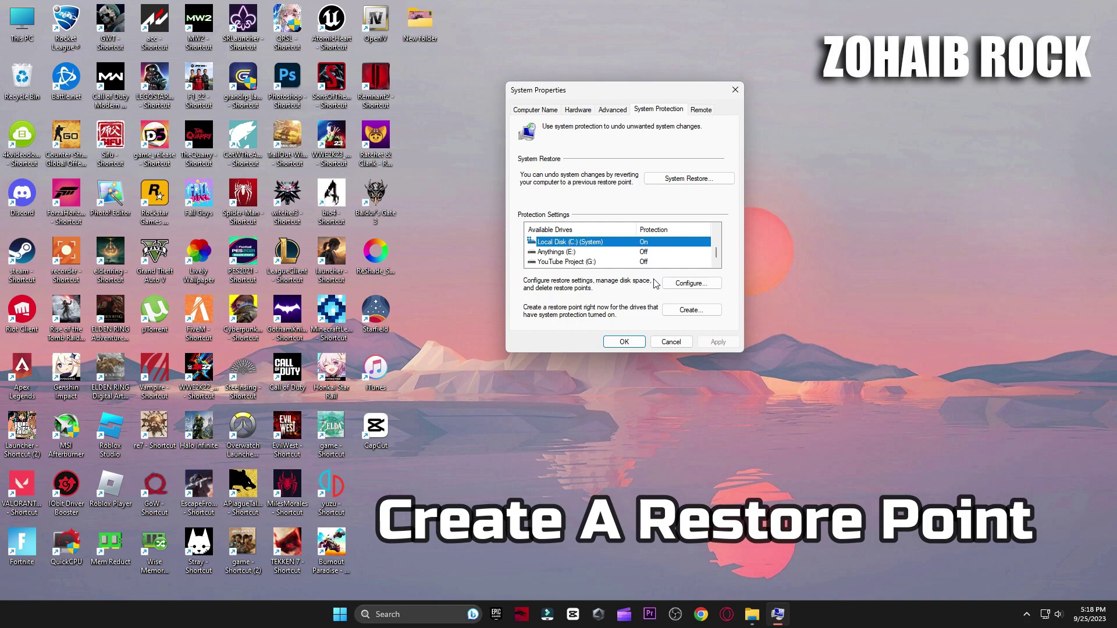
{"action": "left_click", "coordinate": [690, 285]}
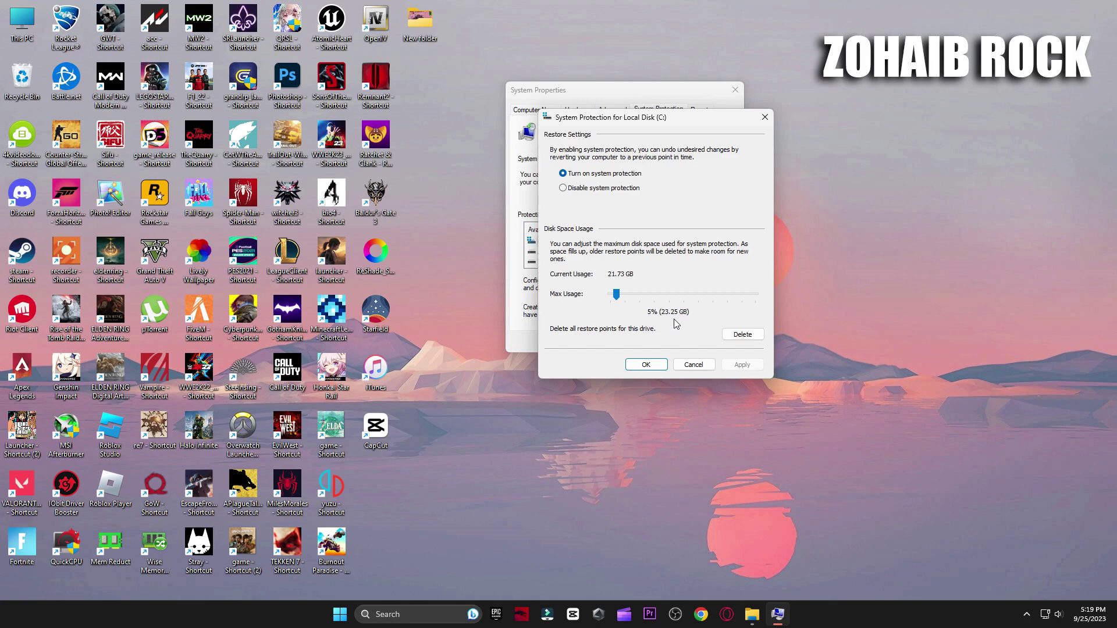
{"action": "left_click", "coordinate": [635, 365]}
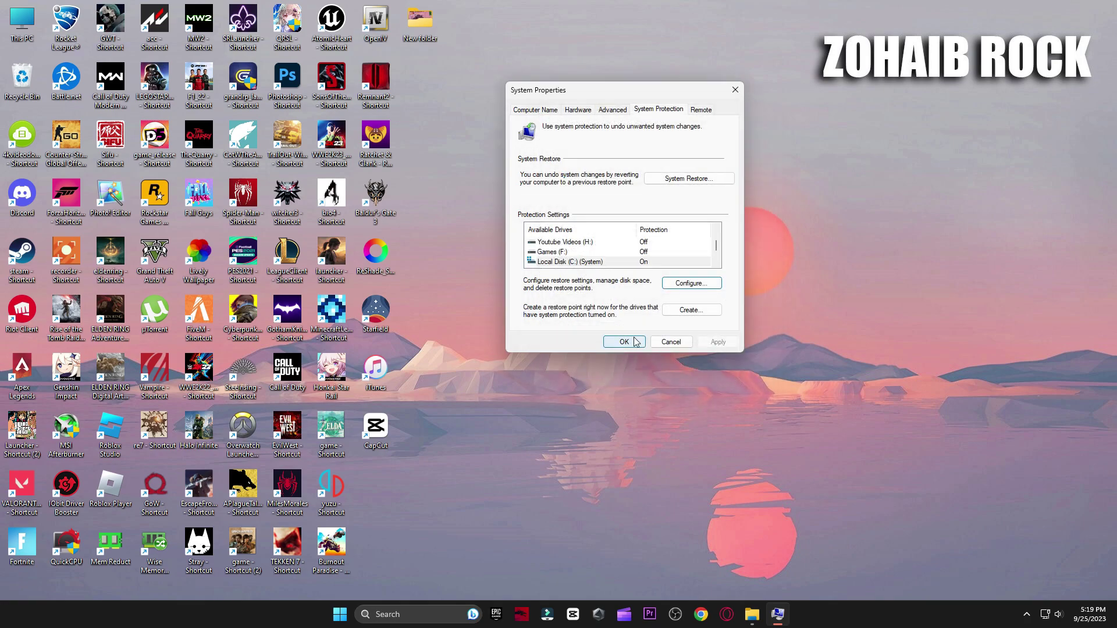
Step: Create a restore point with the description "backup" and close System Properties
{"action": "left_click", "coordinate": [688, 313]}
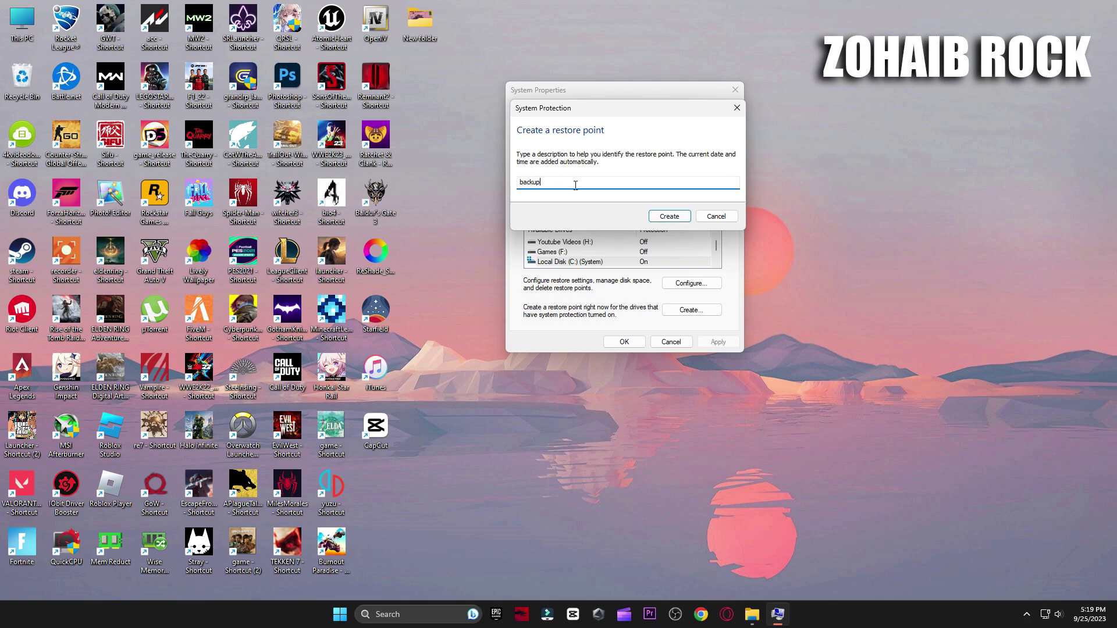
{"action": "left_click", "coordinate": [663, 215]}
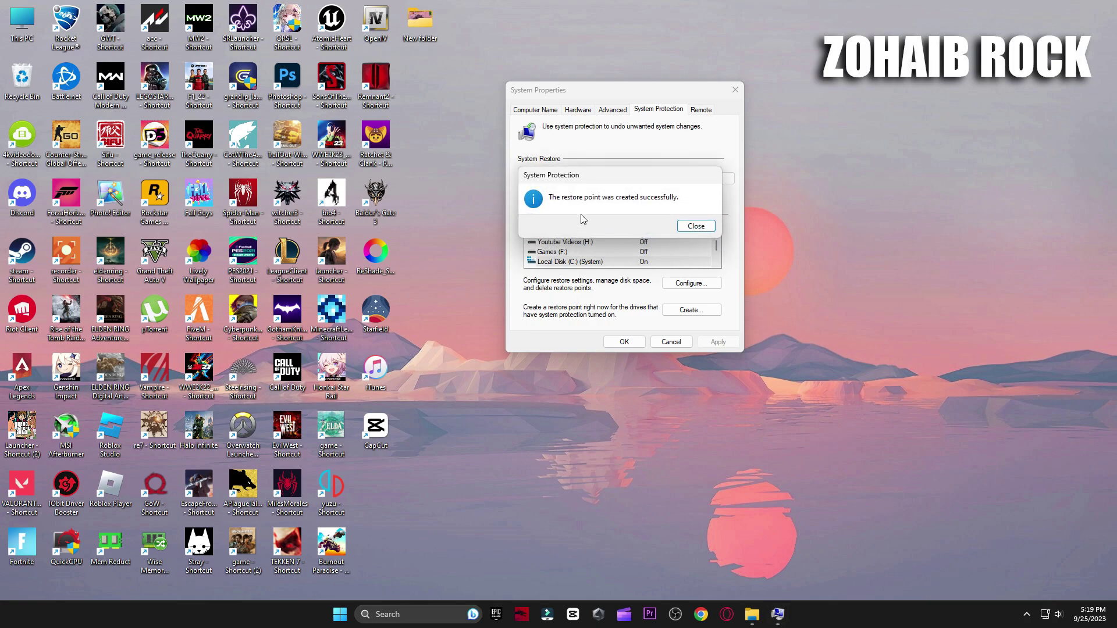
{"action": "left_click", "coordinate": [695, 227]}
{"action": "left_click", "coordinate": [623, 342]}
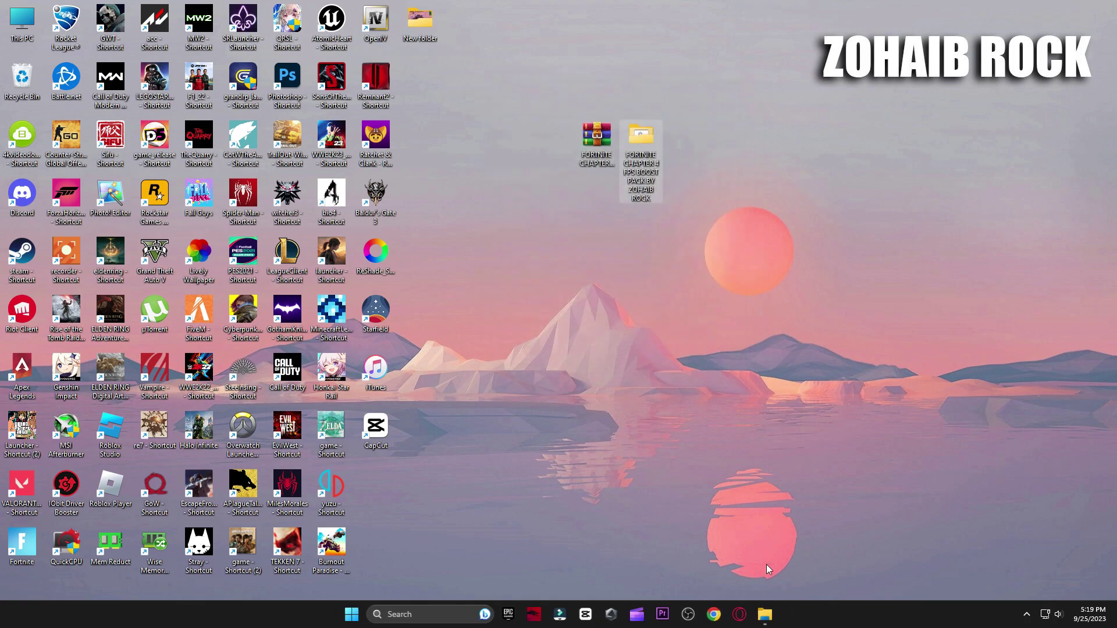
Step: Launch the Startup Apps shortcut from the 0 Start folder and review the status and startup impact of the listed apps
{"action": "left_click", "coordinate": [764, 615]}
{"action": "double_click", "coordinate": [540, 215]}
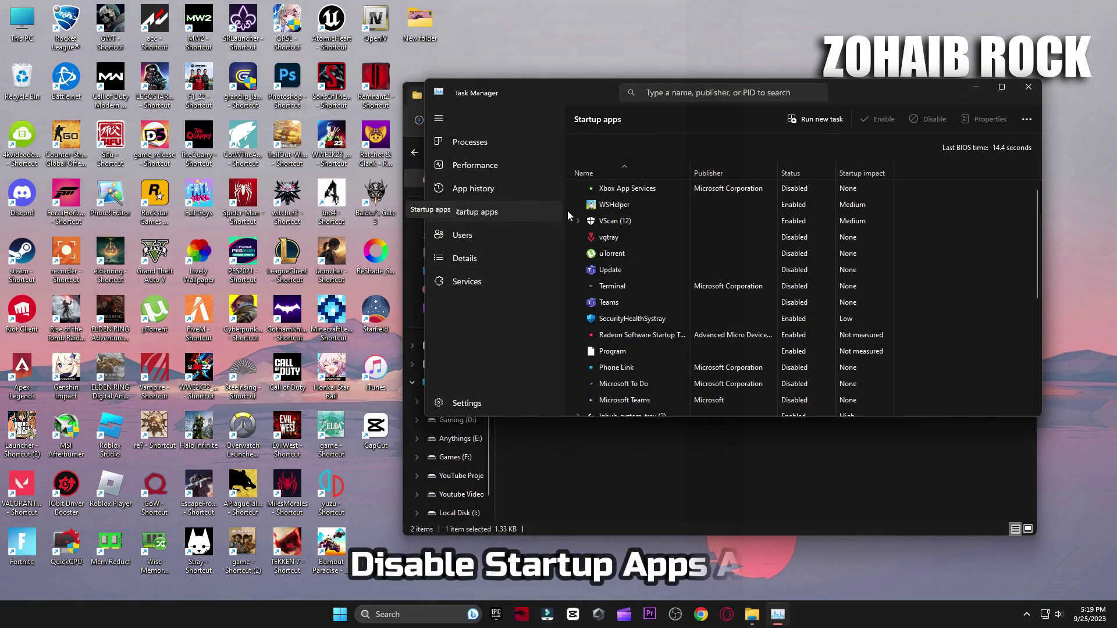
{"action": "scroll", "coordinate": [698, 297], "scroll_direction": "down", "scroll_amount": 5}
{"action": "scroll", "coordinate": [692, 323], "scroll_direction": "up", "scroll_amount": 6}
{"action": "left_click", "coordinate": [647, 259]}
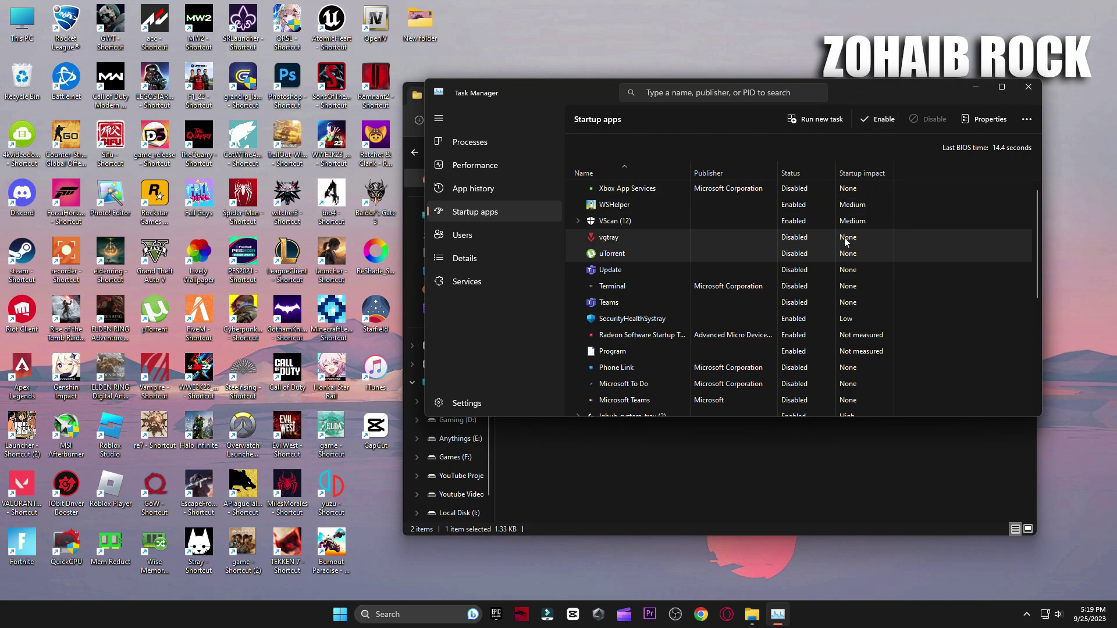
{"action": "left_click", "coordinate": [801, 276]}
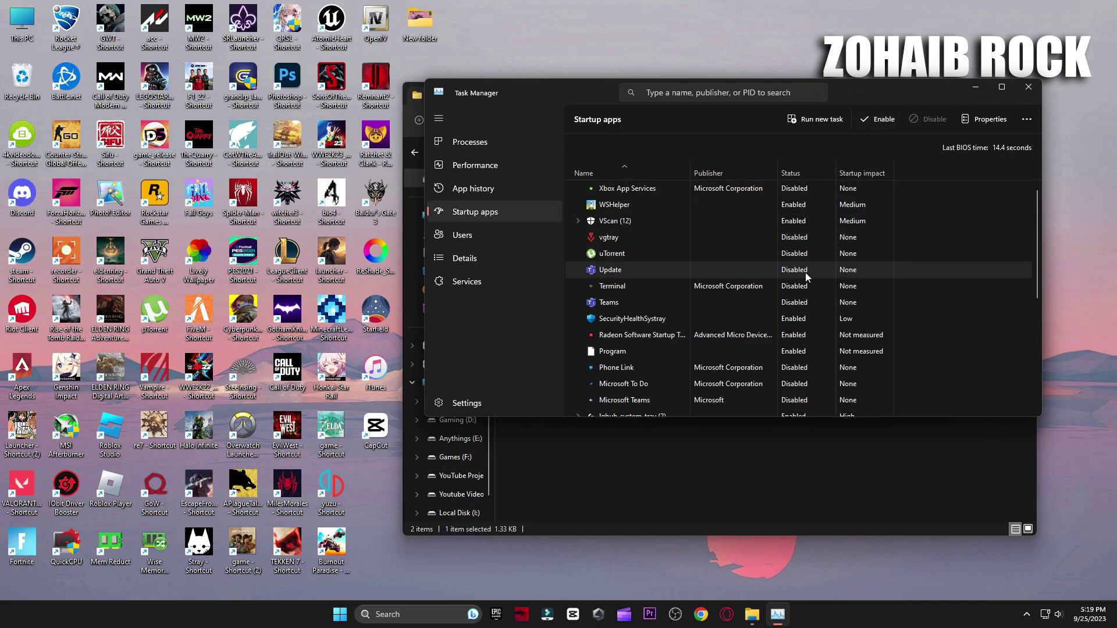
{"action": "left_click", "coordinate": [792, 237]}
{"action": "scroll", "coordinate": [811, 233], "scroll_direction": "down", "scroll_amount": 2}
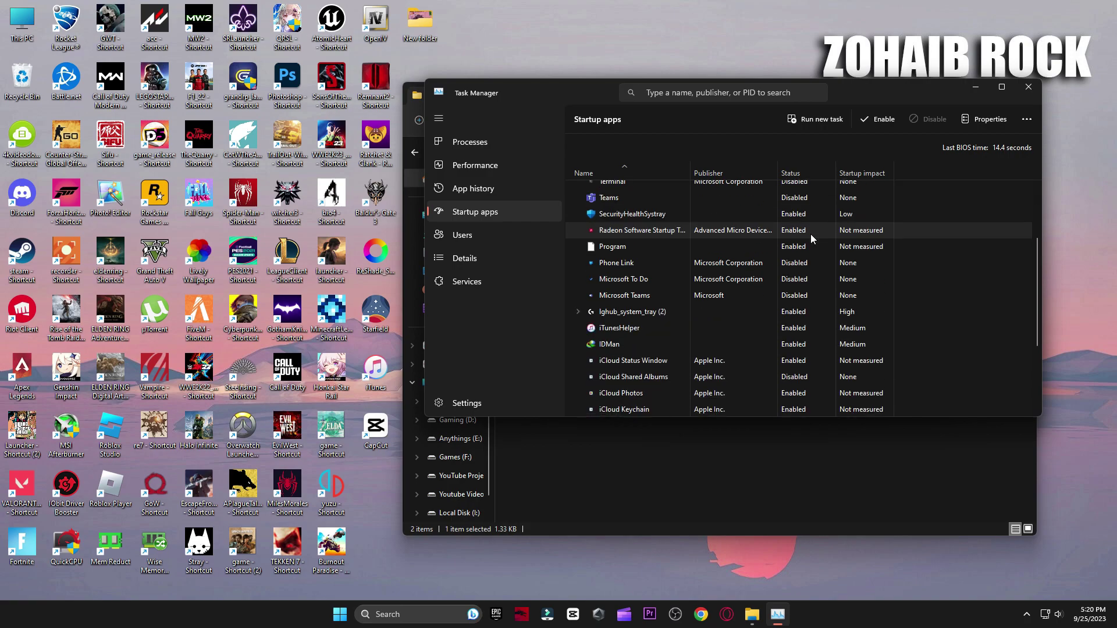
{"action": "left_click", "coordinate": [769, 283]}
{"action": "scroll", "coordinate": [789, 330], "scroll_direction": "down", "scroll_amount": 2}
{"action": "scroll", "coordinate": [789, 329], "scroll_direction": "down", "scroll_amount": 2}
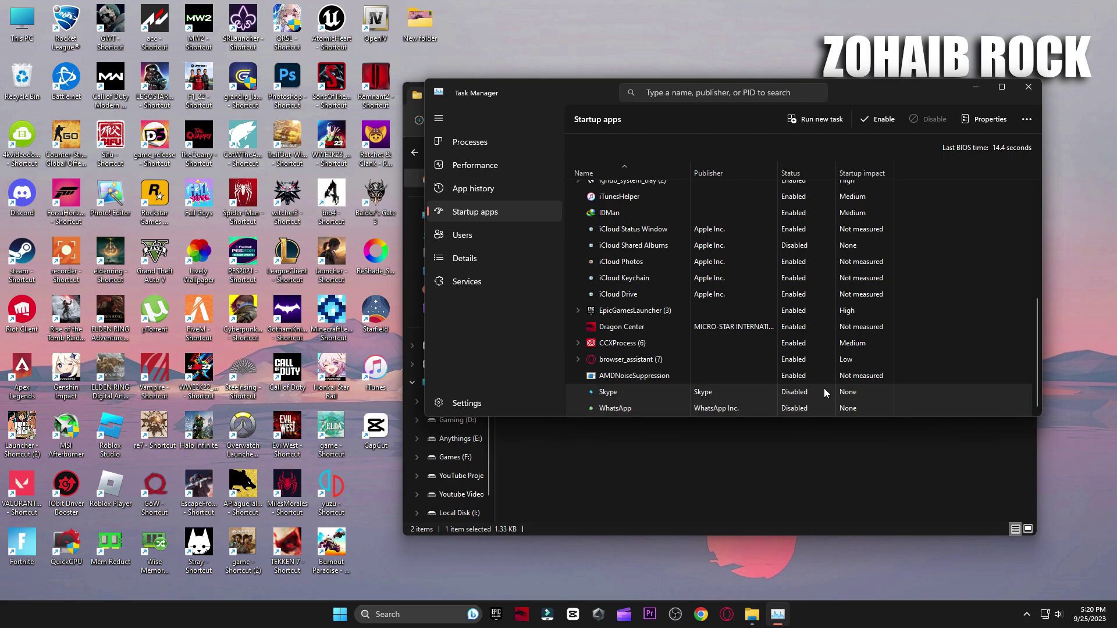
{"action": "left_click", "coordinate": [1028, 86]}
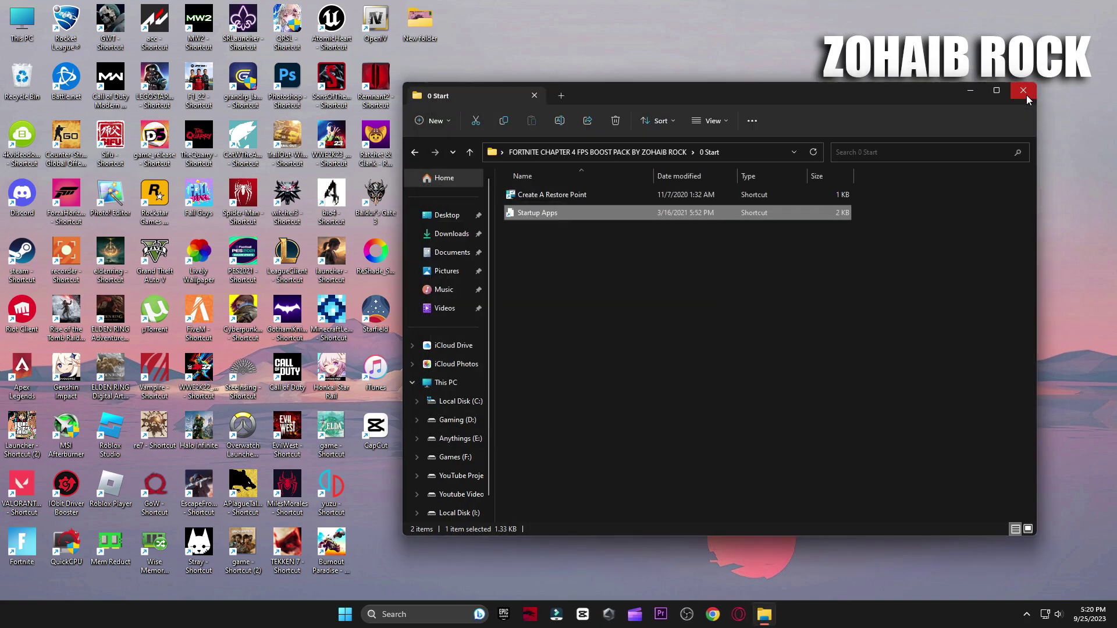
Step: Open the pack's 1 Windows Settings (Registry) folder
{"action": "left_click", "coordinate": [414, 152]}
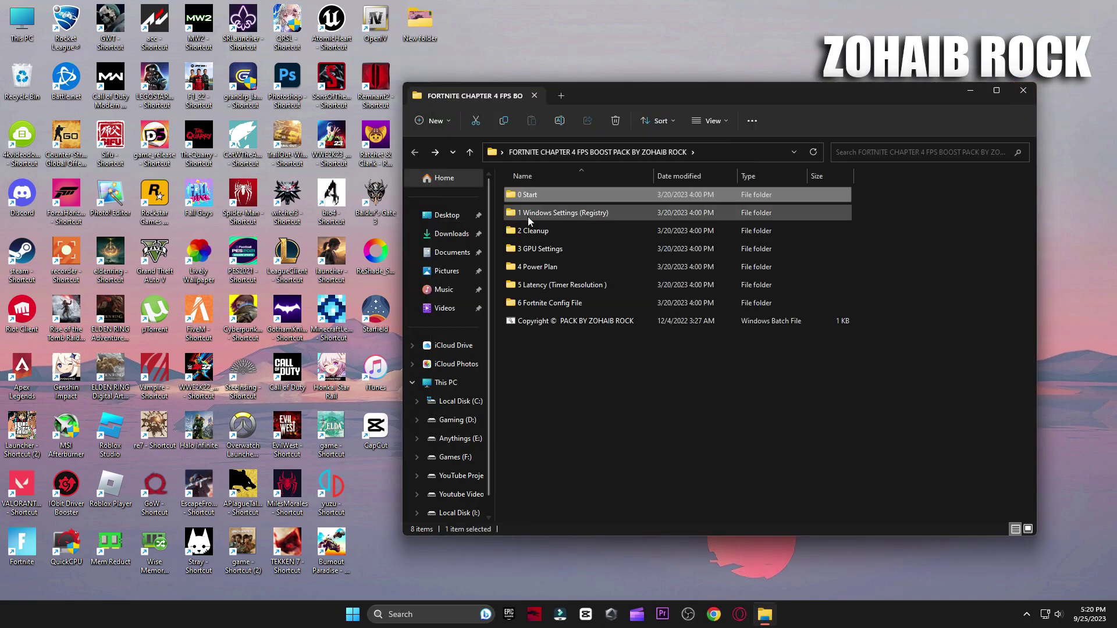
{"action": "double_click", "coordinate": [529, 217]}
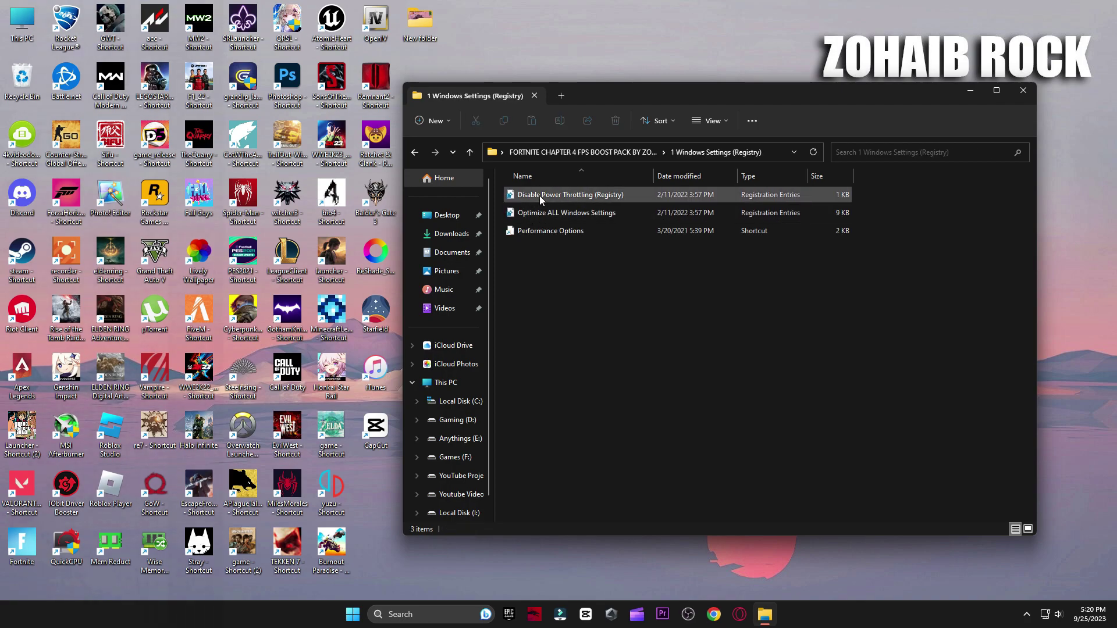
{"action": "left_click", "coordinate": [353, 614]}
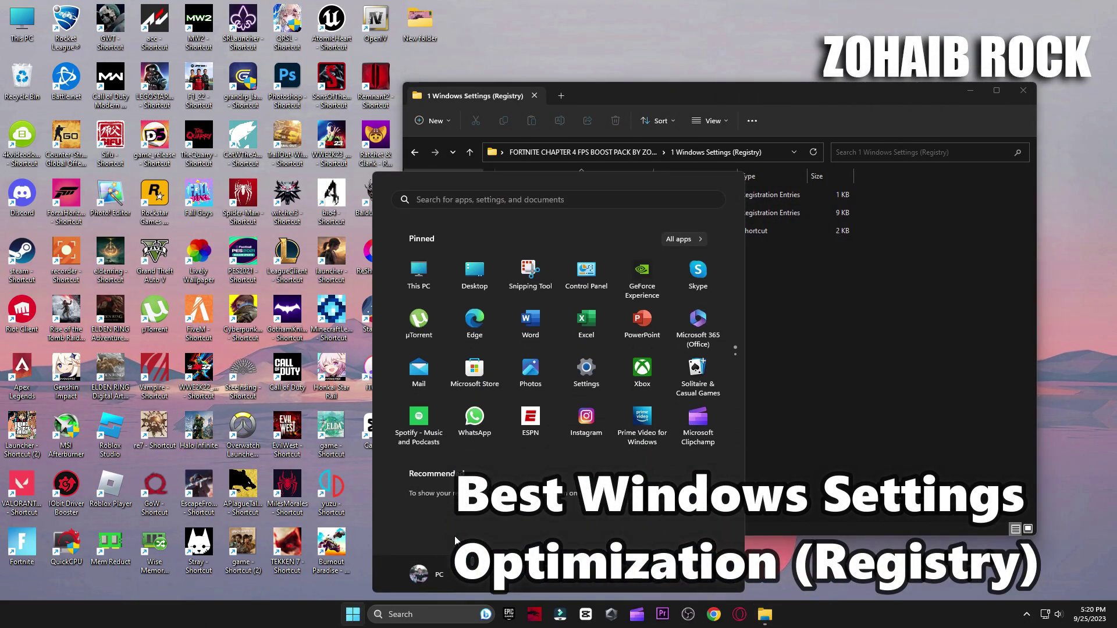
{"action": "left_click", "coordinate": [585, 375]}
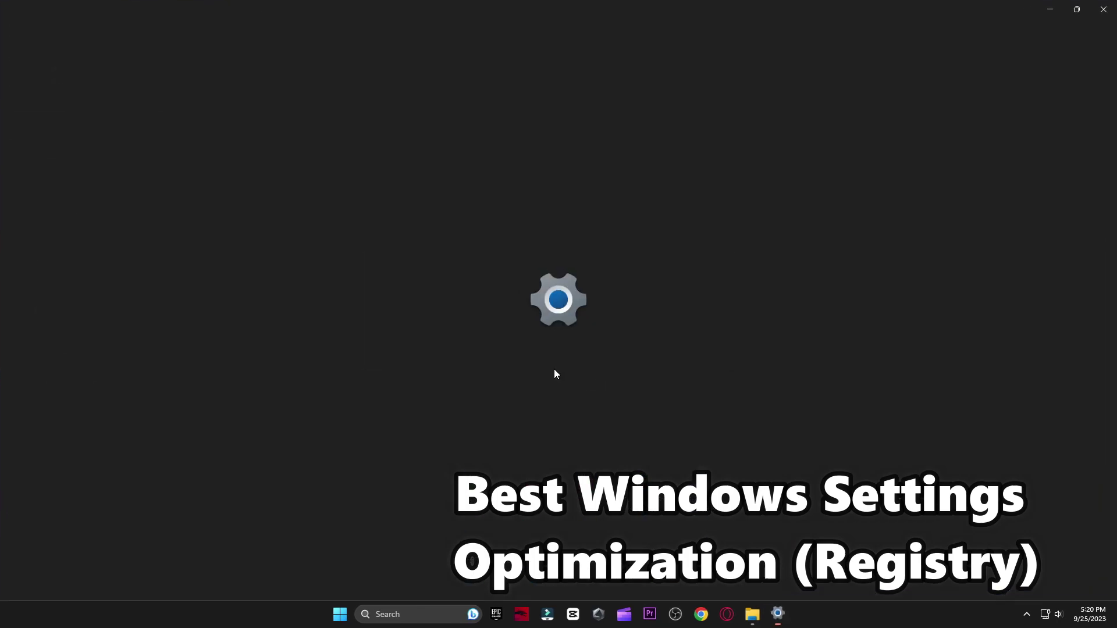
{"action": "scroll", "coordinate": [730, 292], "scroll_direction": "down", "scroll_amount": 3}
{"action": "left_click", "coordinate": [1103, 9]}
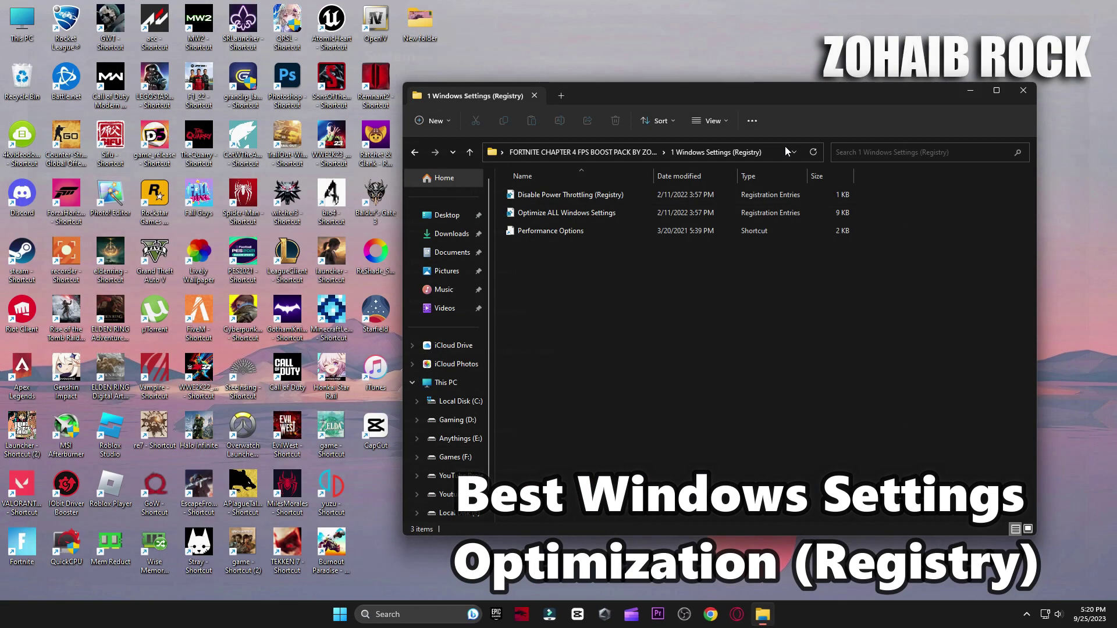
Step: Merge the Disable Power Throttling (Registry) and Optimize ALL Windows Settings files into the registry
{"action": "double_click", "coordinate": [575, 198]}
{"action": "left_click", "coordinate": [646, 324]}
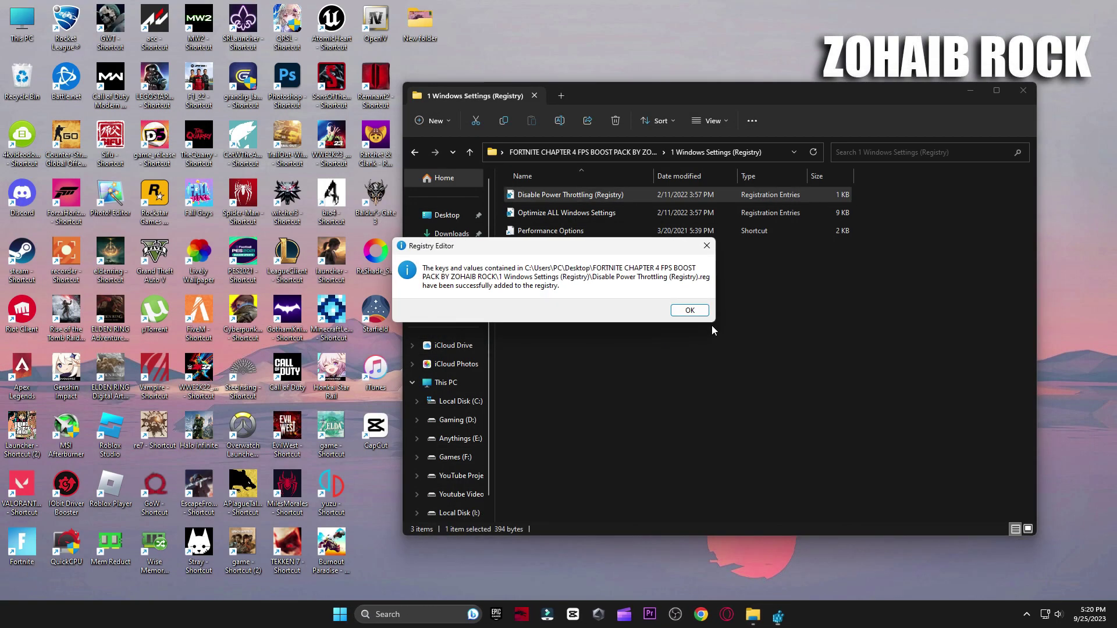
{"action": "left_click", "coordinate": [692, 309]}
{"action": "double_click", "coordinate": [563, 214]}
{"action": "left_click", "coordinate": [646, 322]}
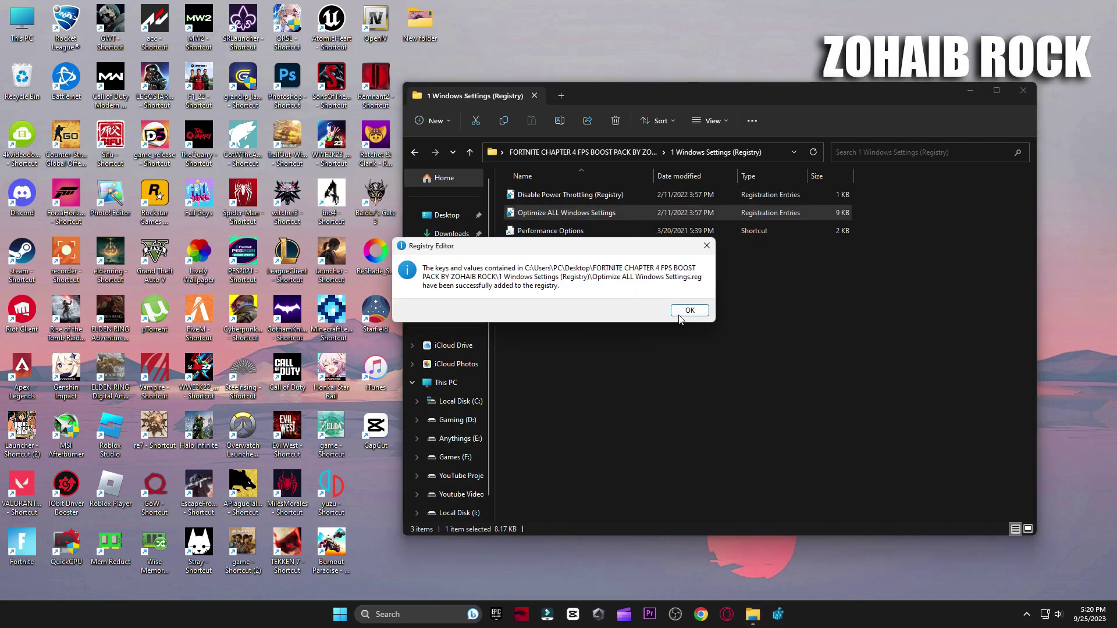
{"action": "left_click", "coordinate": [688, 309]}
Step: Open the Performance Options shortcut and confirm the visual effects with "Let Windows choose what's best for my computer"
{"action": "double_click", "coordinate": [554, 233]}
{"action": "left_click_drag", "start_coordinate": [260, 116], "coordinate": [602, 87]}
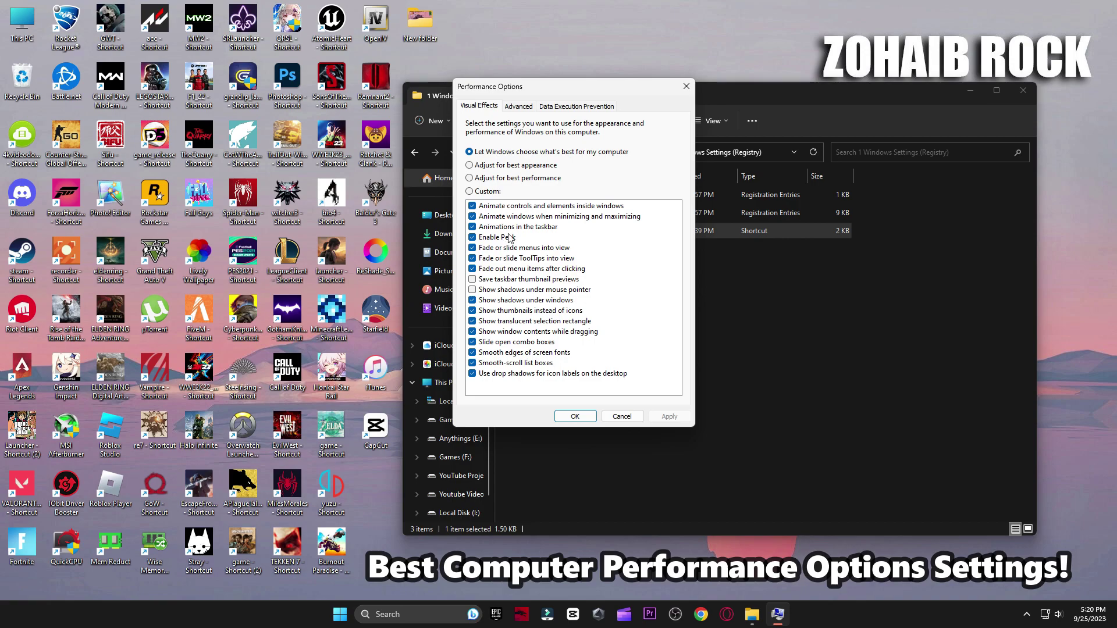
{"action": "left_click", "coordinate": [564, 417]}
Step: Run the Delete Prefetch Files, Delete Temporary Files and Delete Windows Update Cache scripts from the 2 Cleanup folder
{"action": "key", "text": "alt+Left"}
{"action": "double_click", "coordinate": [545, 232]}
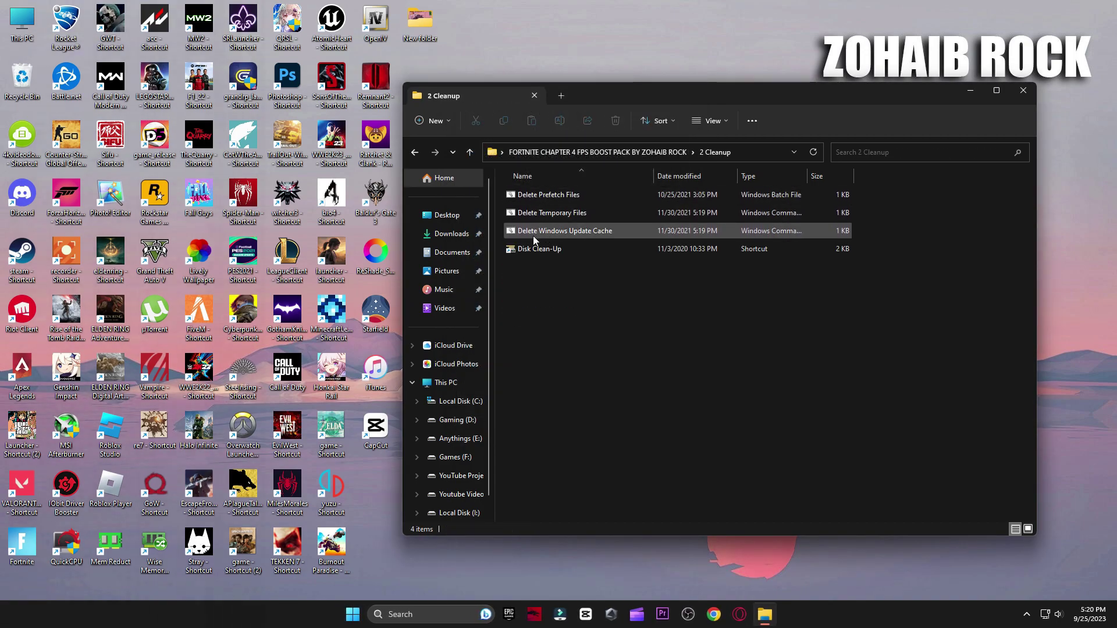
{"action": "left_click", "coordinate": [518, 196]}
{"action": "double_click", "coordinate": [544, 213]}
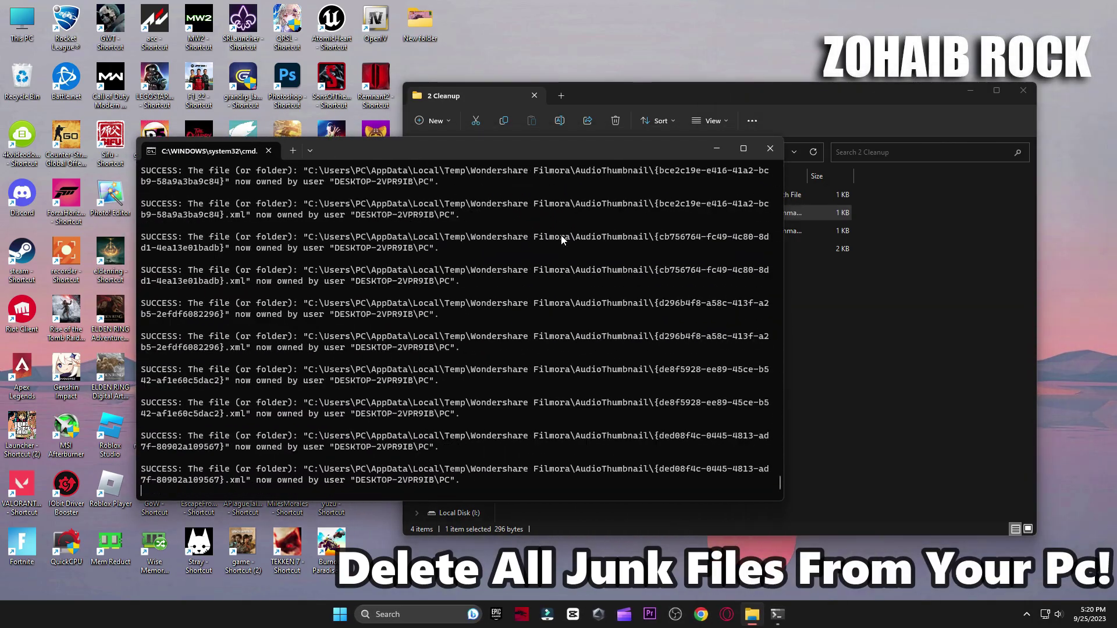
{"action": "key", "text": "Return"}
{"action": "double_click", "coordinate": [554, 228]}
{"action": "key", "text": "Return"}
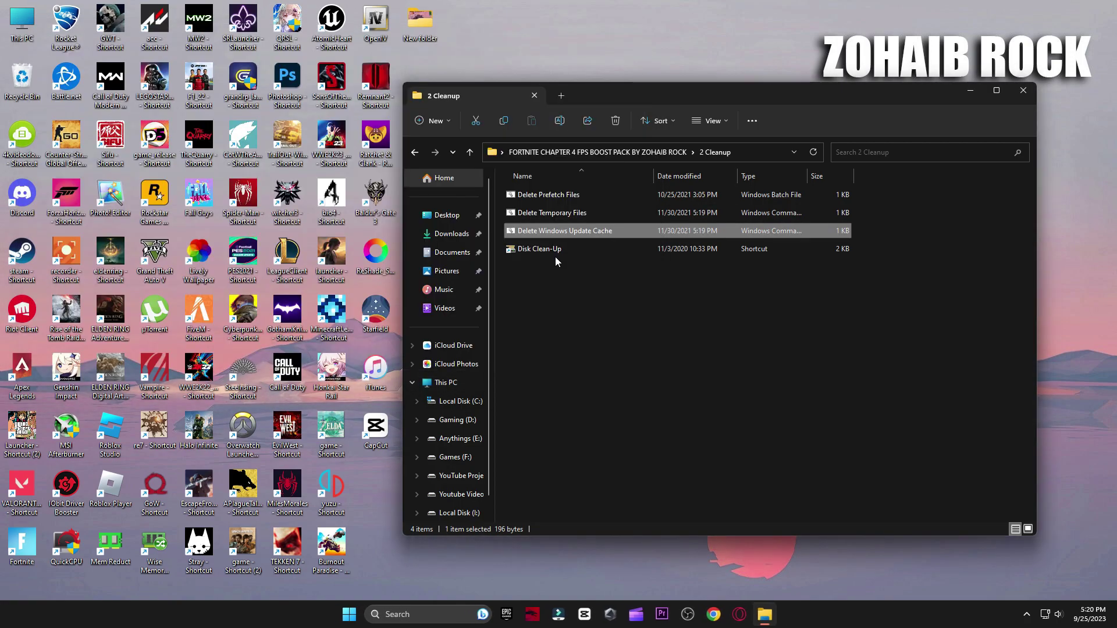
Step: Run Disk Clean-Up on drive C:, including DirectX Shader Cache and Delivery Optimization Files, and confirm the deletion
{"action": "double_click", "coordinate": [555, 256]}
{"action": "left_click", "coordinate": [1024, 90]}
{"action": "left_click", "coordinate": [547, 328]}
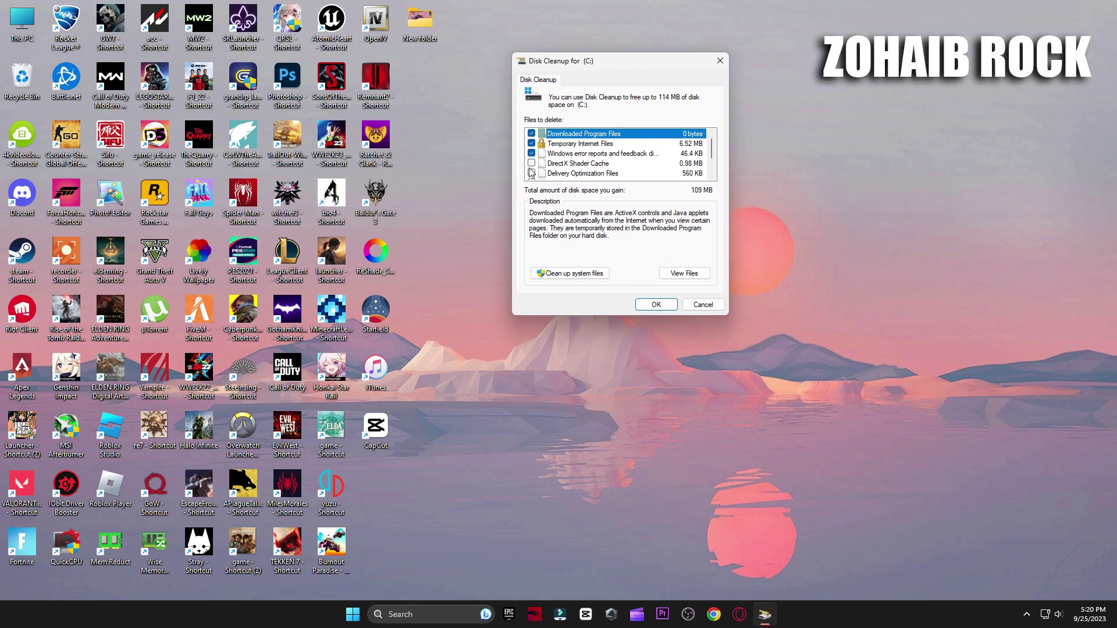
{"action": "left_click", "coordinate": [531, 173]}
{"action": "scroll", "coordinate": [534, 175], "scroll_direction": "down", "scroll_amount": 1}
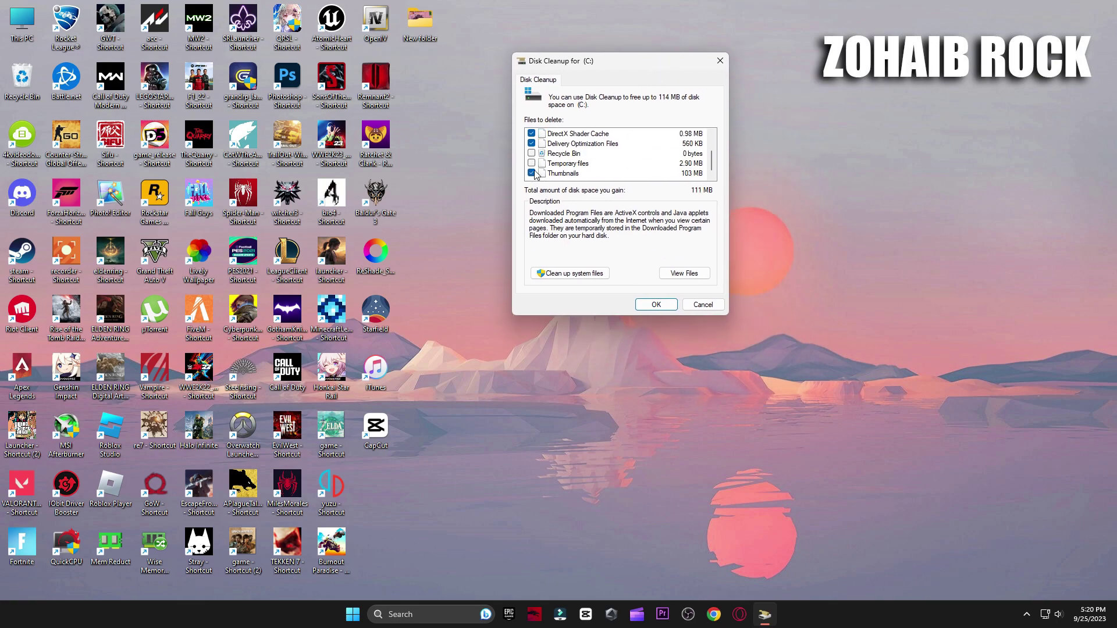
{"action": "left_click", "coordinate": [646, 302]}
{"action": "left_click", "coordinate": [573, 311]}
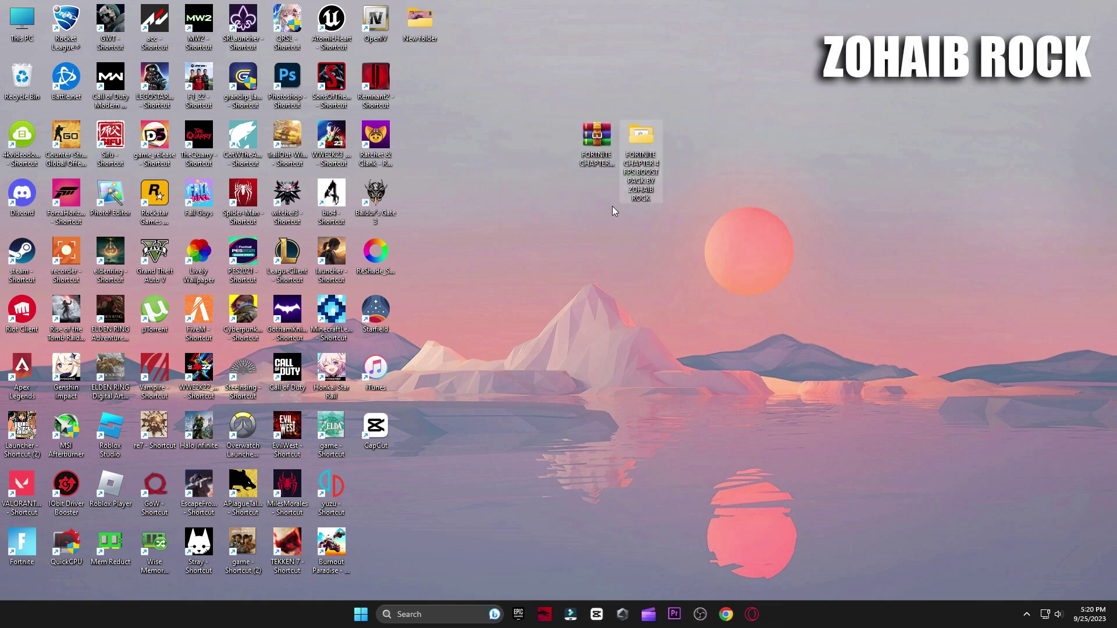
Step: Open the AMD folder in the pack's 3 GPU Settings folder and look through its recommended settings images
{"action": "double_click", "coordinate": [640, 189]}
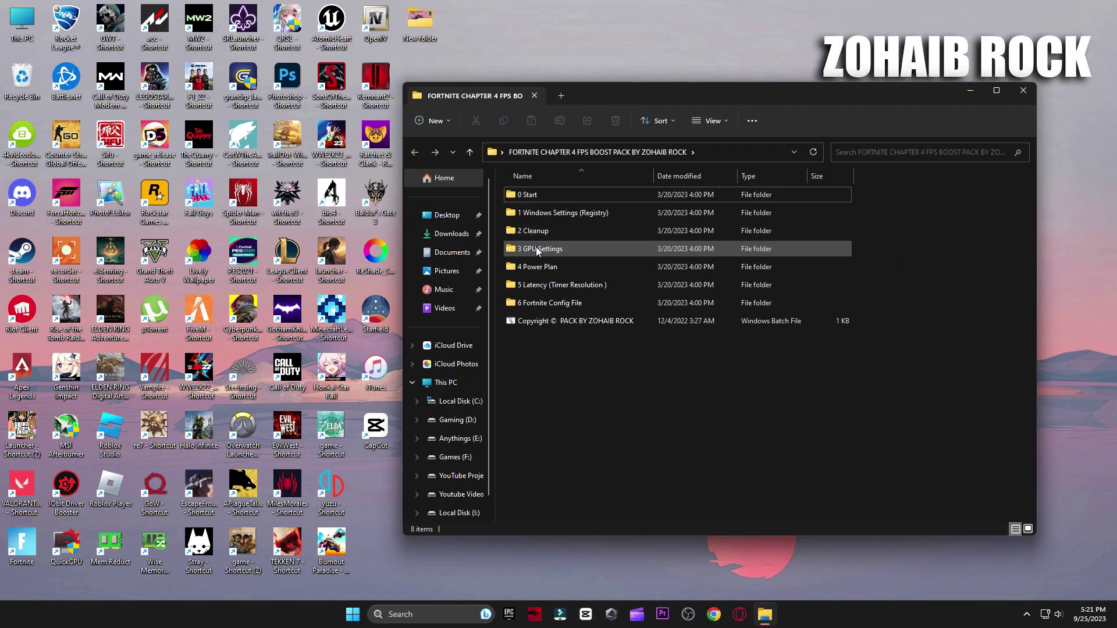
{"action": "double_click", "coordinate": [536, 248]}
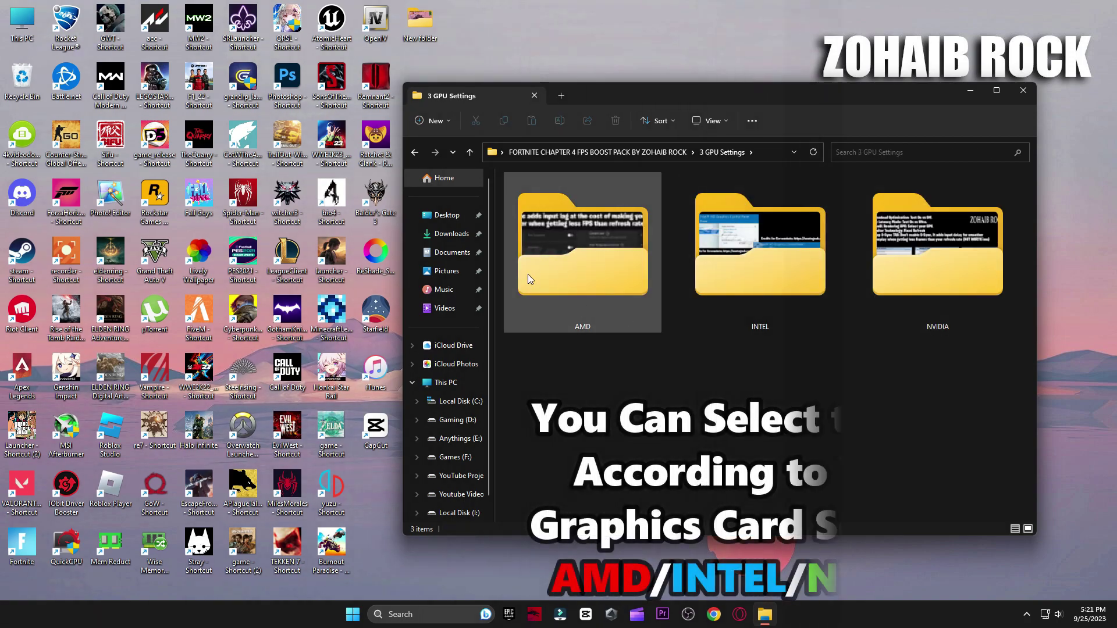
{"action": "double_click", "coordinate": [566, 233]}
{"action": "double_click", "coordinate": [592, 236]}
{"action": "key", "text": "Right"}
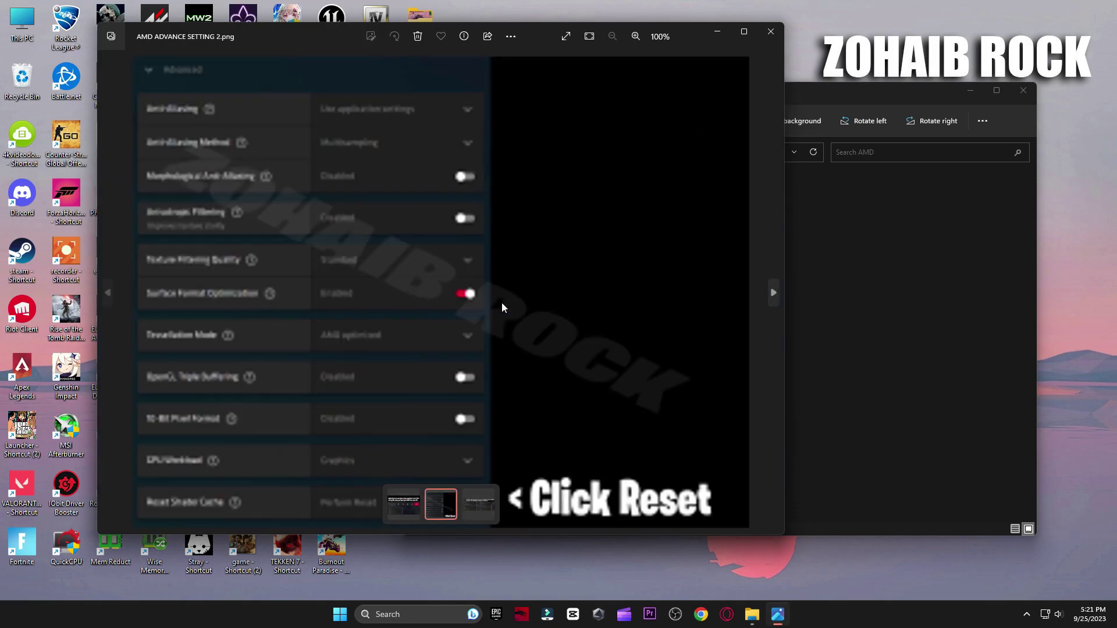
{"action": "key", "text": "Right"}
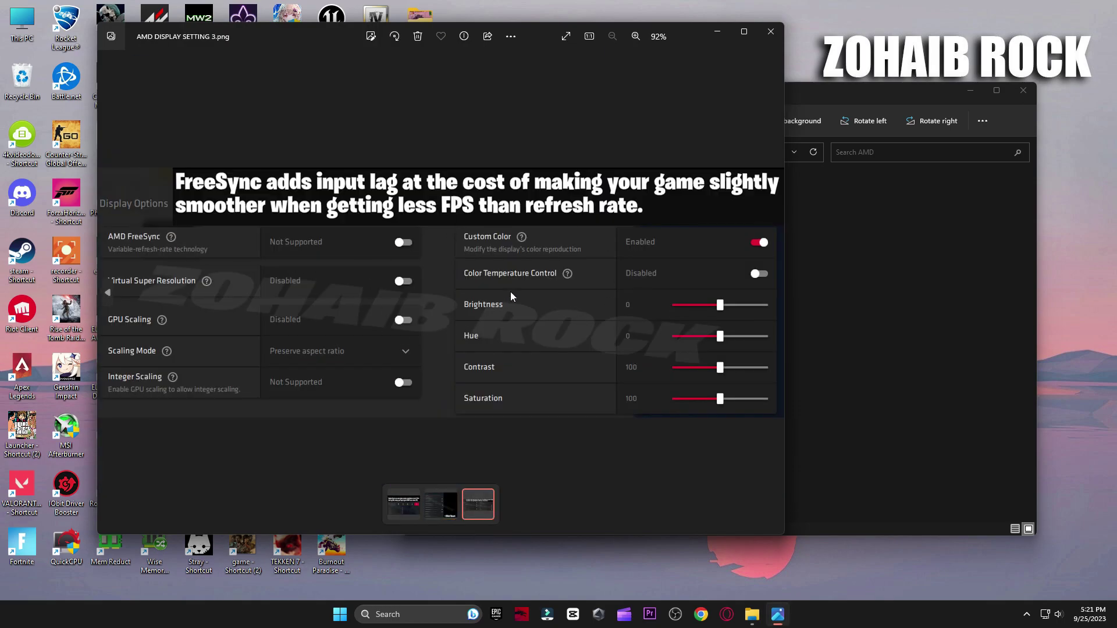
{"action": "left_click", "coordinate": [781, 38]}
Step: View the Intel Graphics Command Center and Intel HD Graphics Control Panel images in the INTEL folder
{"action": "key", "text": "alt+Left"}
{"action": "double_click", "coordinate": [780, 266]}
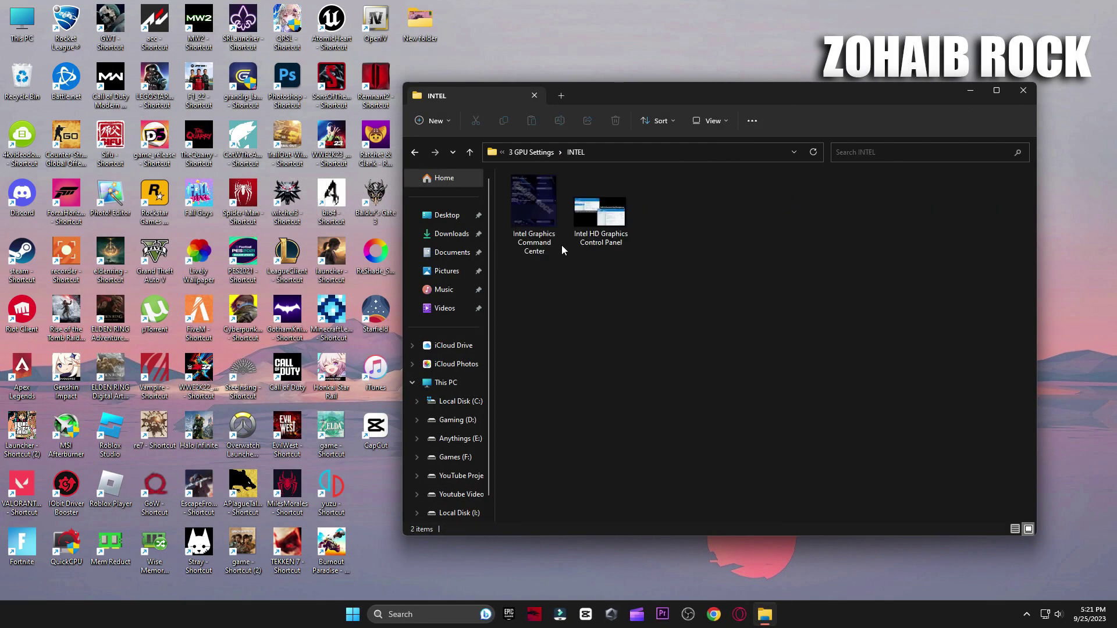
{"action": "left_click", "coordinate": [554, 238]}
{"action": "double_click", "coordinate": [554, 239]}
{"action": "key", "text": "Right"}
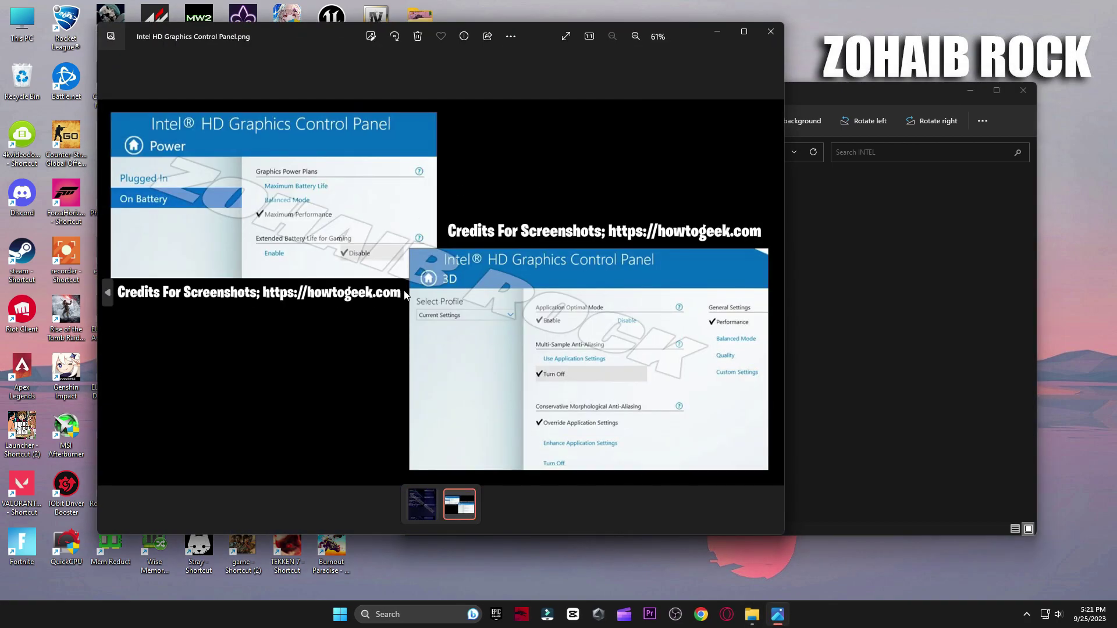
{"action": "left_click", "coordinate": [771, 31]}
Step: Open the NVIDIA Settings (Manage 3D Settings) image in the NVIDIA folder to read the recommended values
{"action": "key", "text": "alt+Left"}
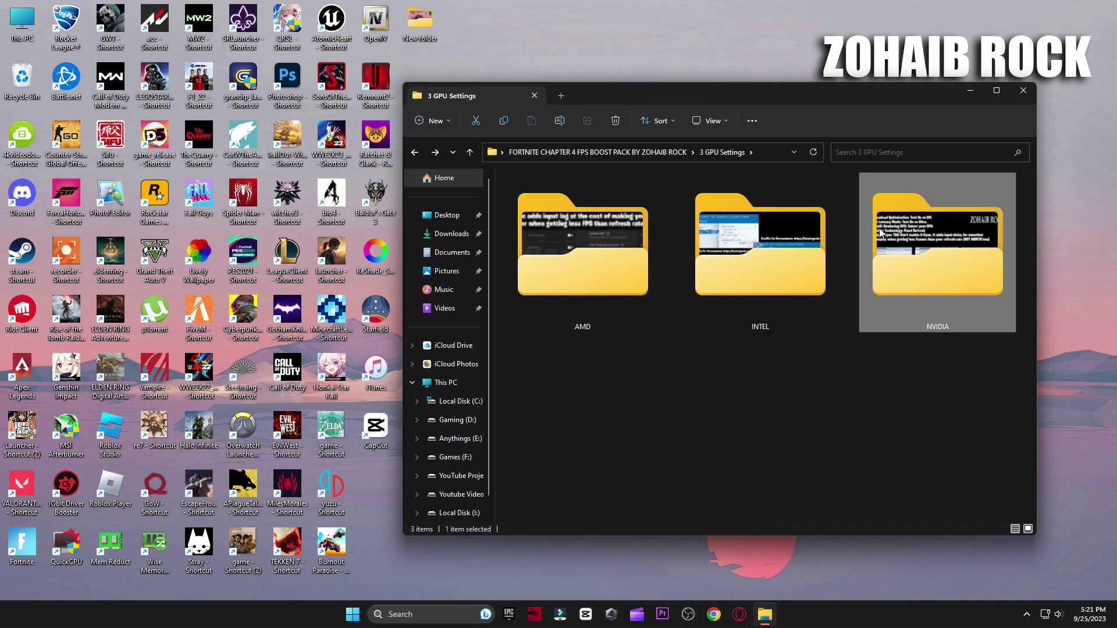
{"action": "double_click", "coordinate": [938, 244]}
{"action": "left_click", "coordinate": [579, 223]}
{"action": "double_click", "coordinate": [530, 227]}
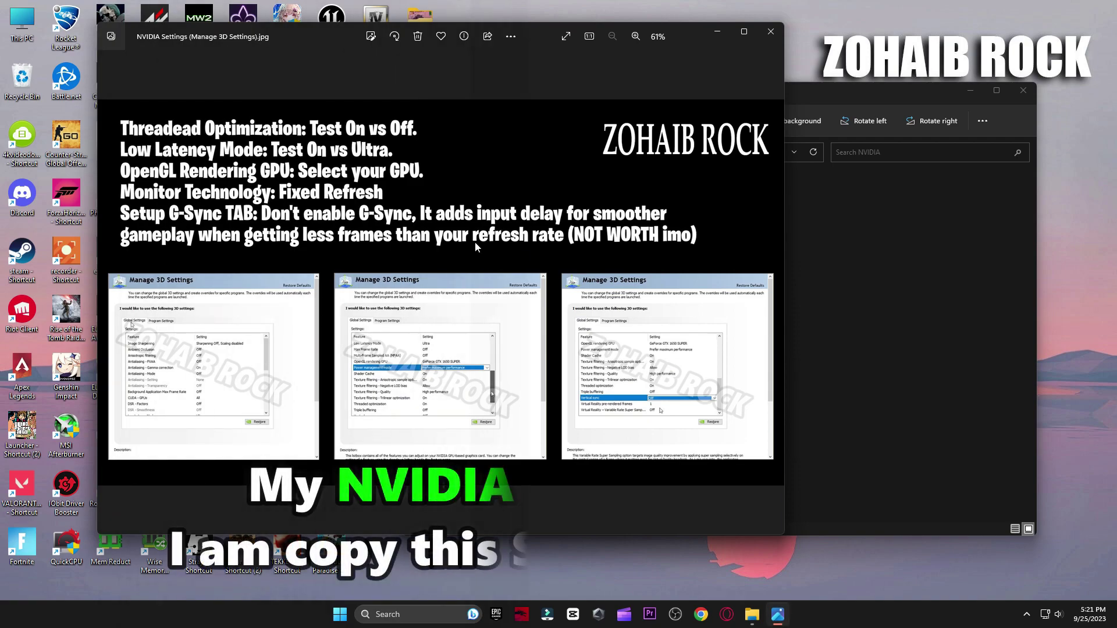
Step: Open NVIDIA Control Panel and close the NVIDIA folder and reference image windows
{"action": "right_click", "coordinate": [1053, 201]}
{"action": "left_click", "coordinate": [1013, 379]}
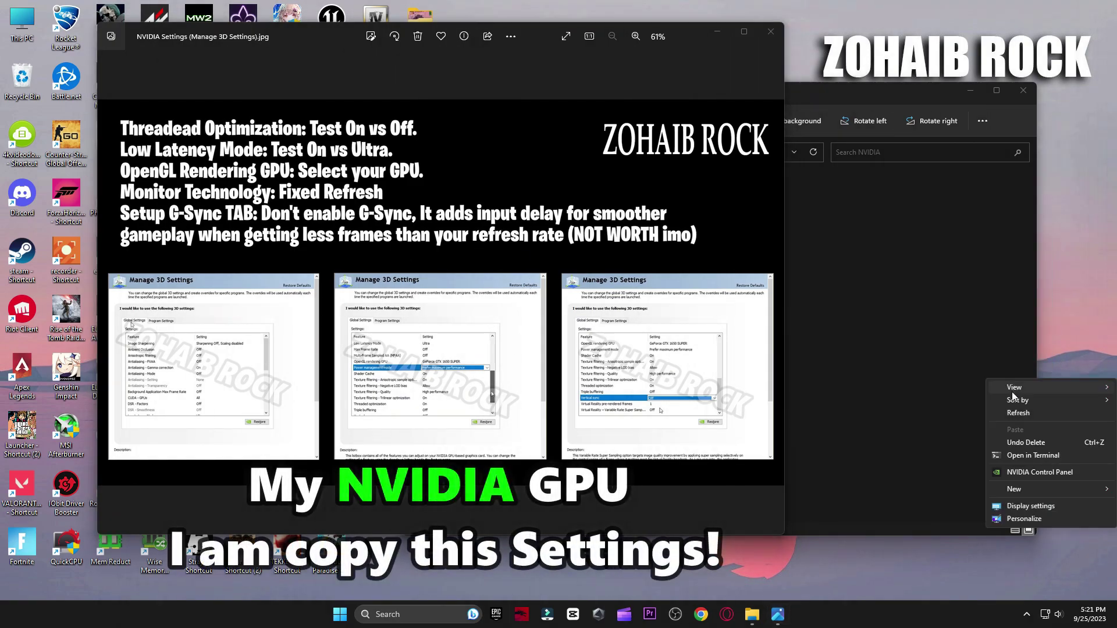
{"action": "left_click", "coordinate": [1009, 472]}
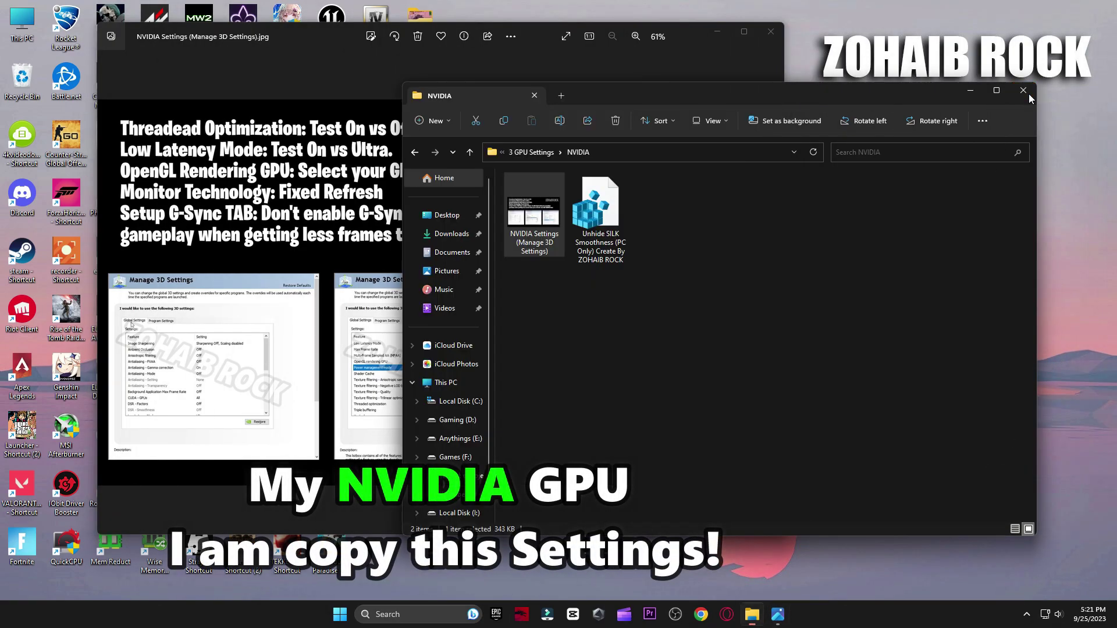
{"action": "left_click", "coordinate": [1023, 90]}
{"action": "left_click", "coordinate": [771, 31]}
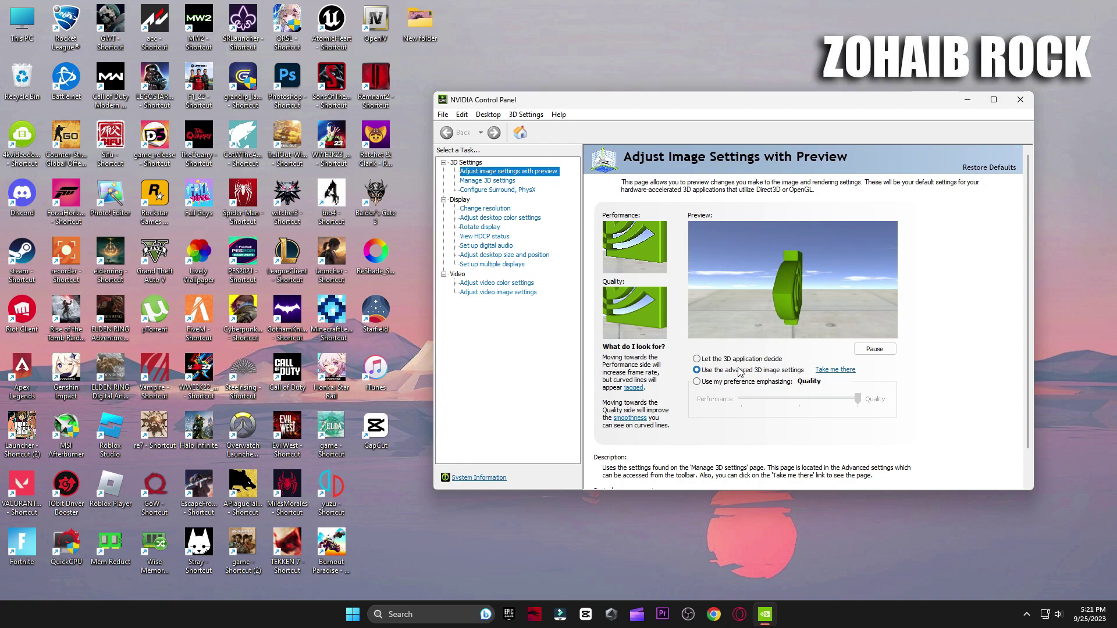
Step: Review the global Manage 3D settings list down to its last entry, and close NVIDIA Control Panel
{"action": "left_click", "coordinate": [492, 181]}
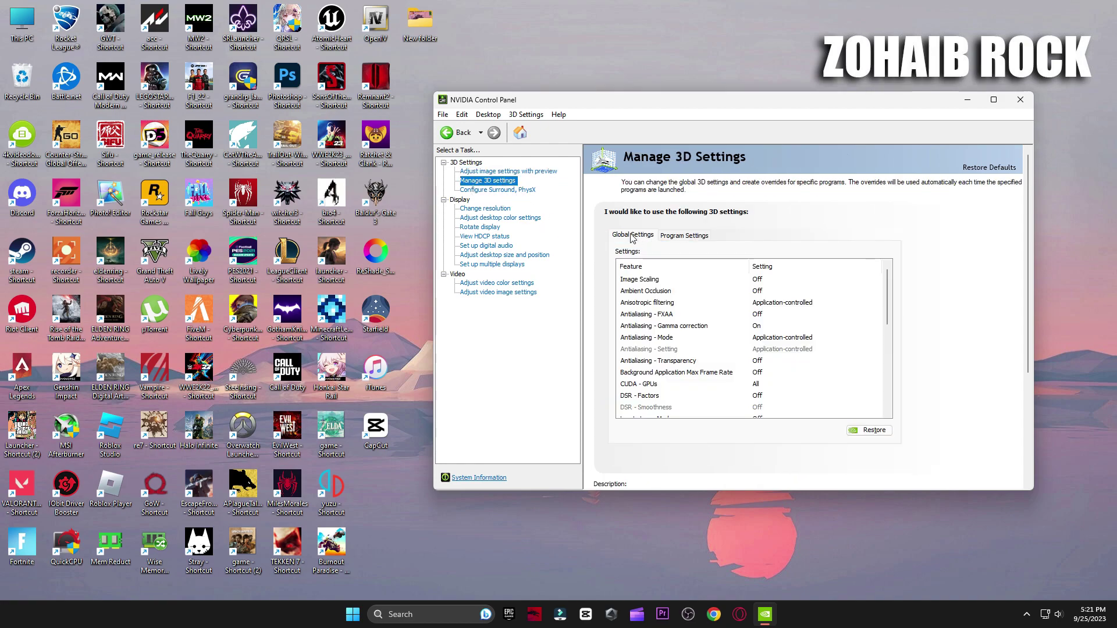
{"action": "scroll", "coordinate": [774, 319], "scroll_direction": "down", "scroll_amount": 4}
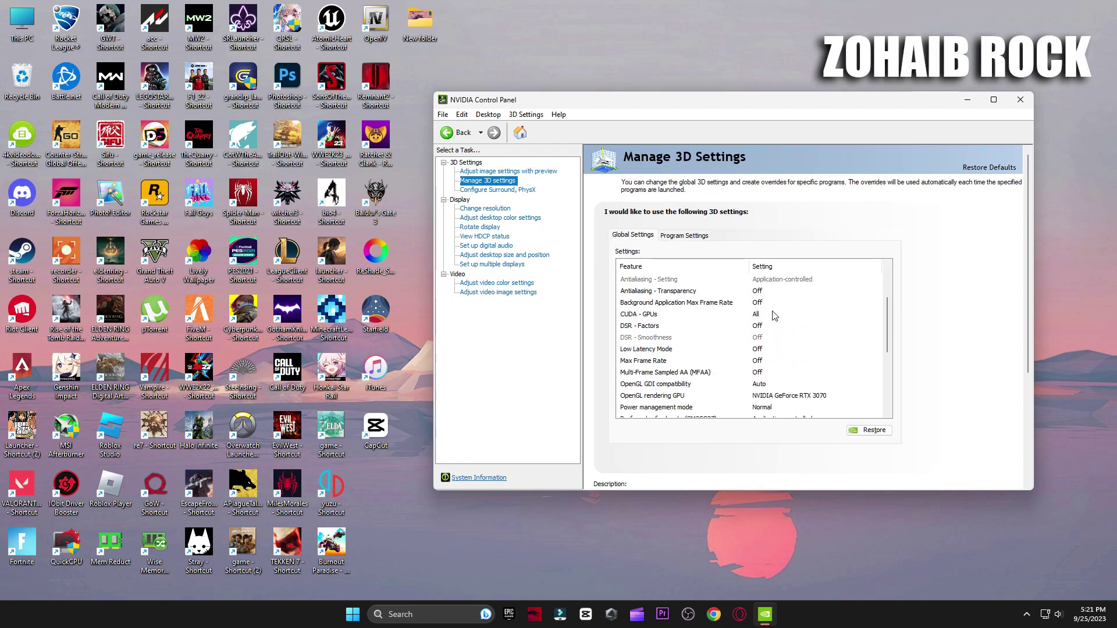
{"action": "scroll", "coordinate": [766, 316], "scroll_direction": "down", "scroll_amount": 2}
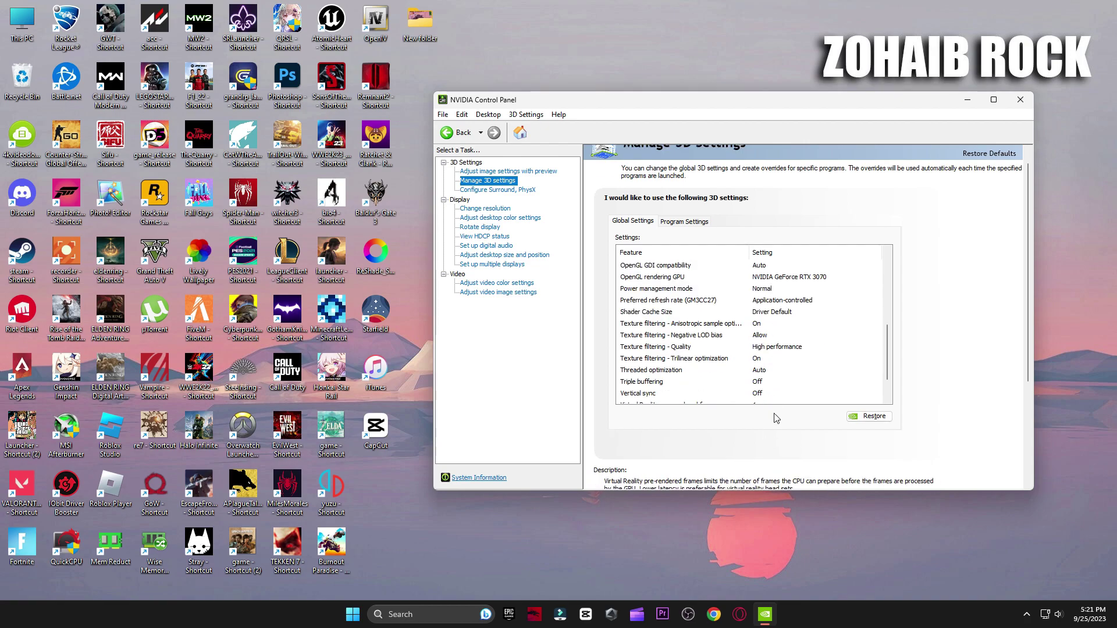
{"action": "scroll", "coordinate": [779, 326], "scroll_direction": "down", "scroll_amount": 1}
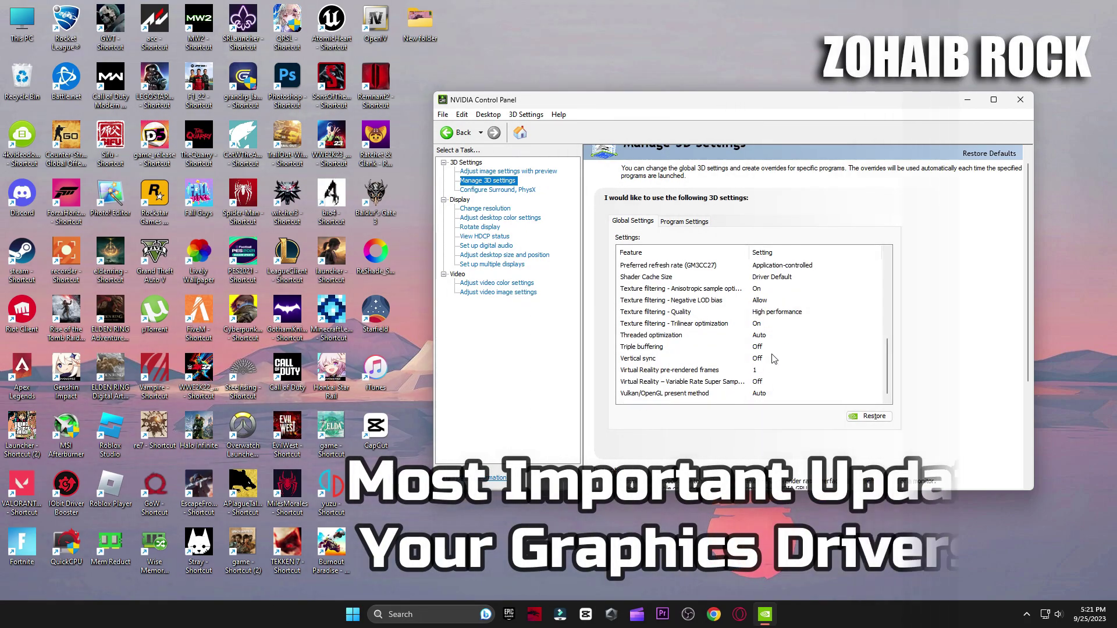
{"action": "left_click", "coordinate": [541, 171]}
{"action": "left_click", "coordinate": [1019, 99]}
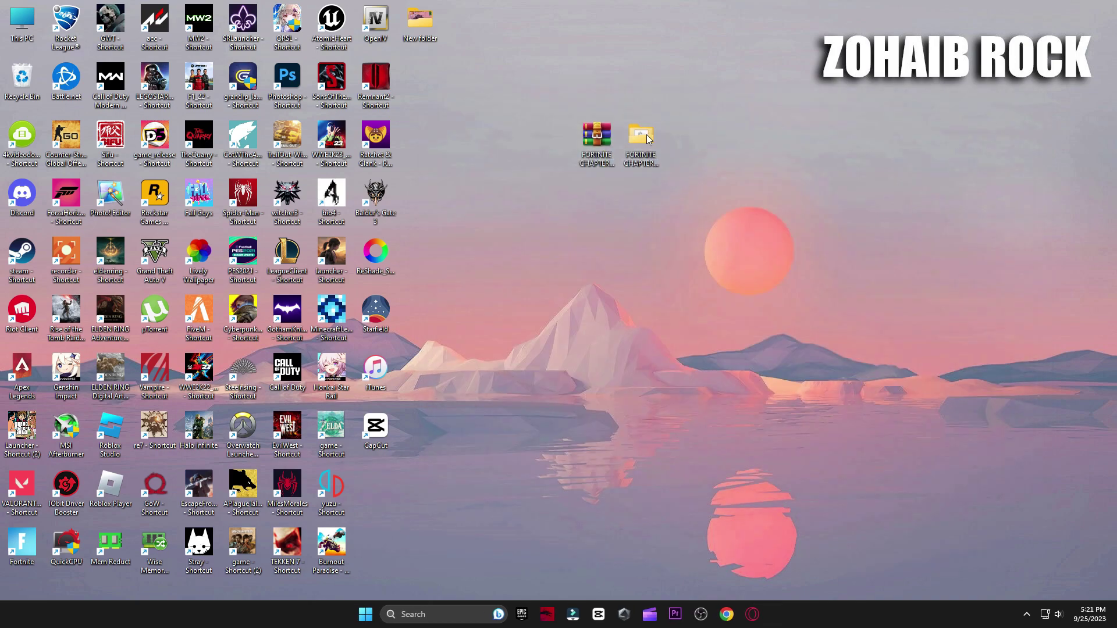
Step: Open the pack's 4 Power Plan folder and go into Quick-CPU's 64bit folder to locate the installer
{"action": "double_click", "coordinate": [650, 135]}
{"action": "double_click", "coordinate": [549, 270]}
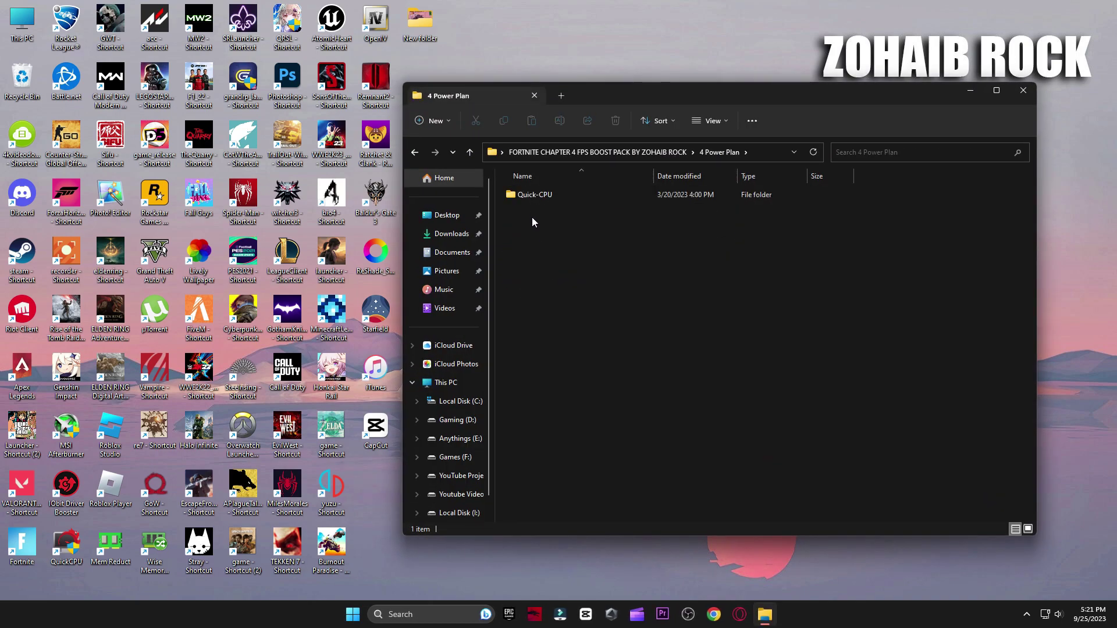
{"action": "double_click", "coordinate": [532, 198]}
{"action": "double_click", "coordinate": [534, 211]}
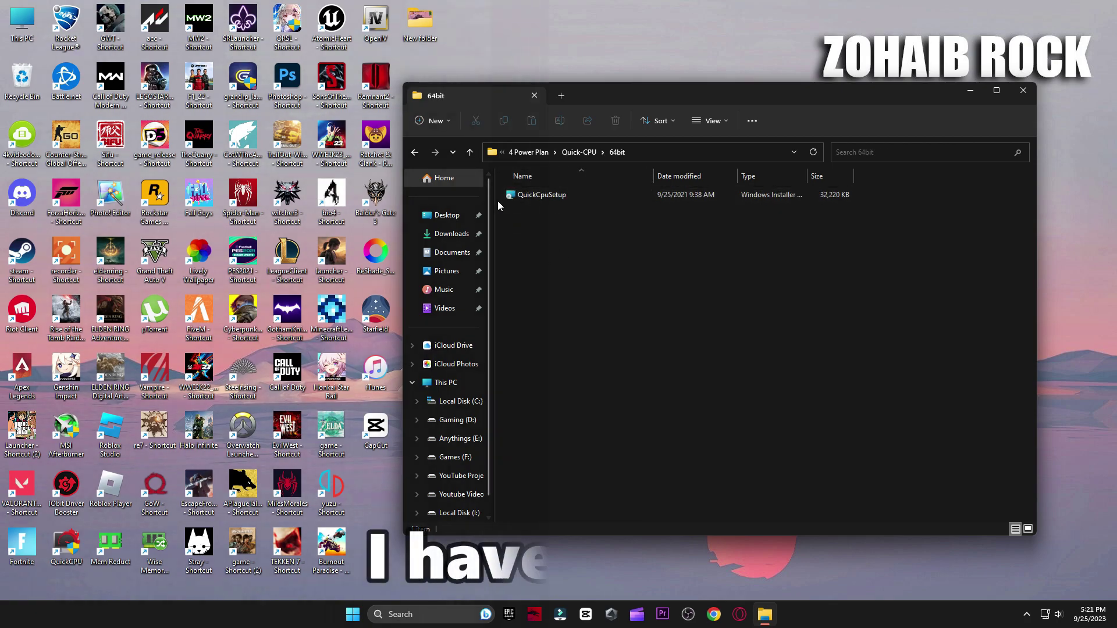
Step: Launch Quick CPU from the desktop, apply the High performance system power plan, and close the program
{"action": "double_click", "coordinate": [67, 548]}
{"action": "left_click", "coordinate": [1018, 94]}
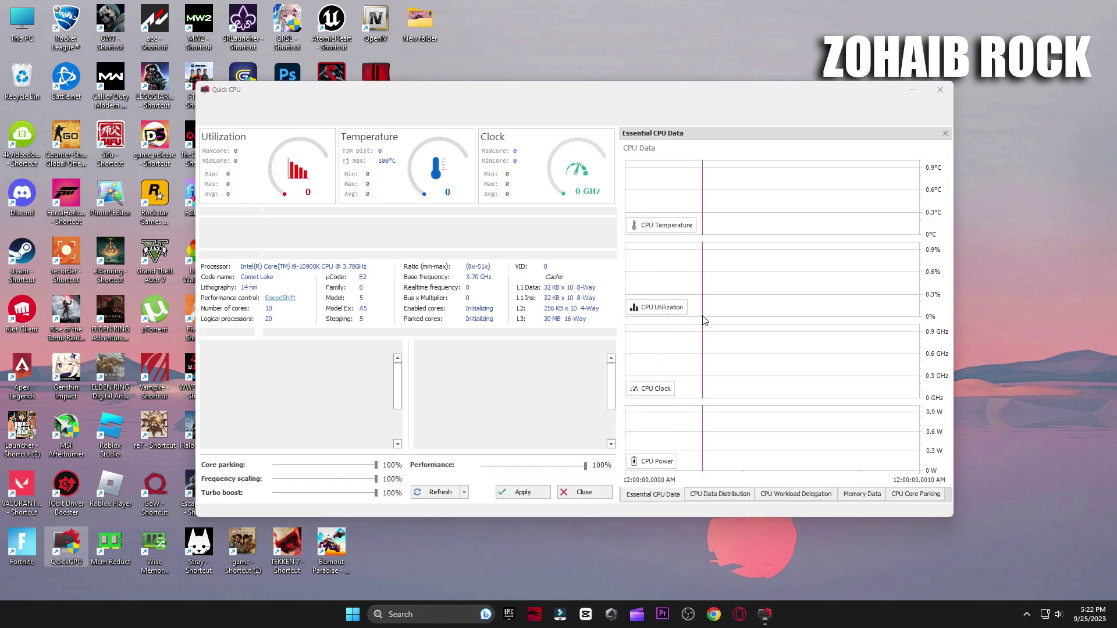
{"action": "left_click_drag", "start_coordinate": [666, 87], "coordinate": [808, 95]}
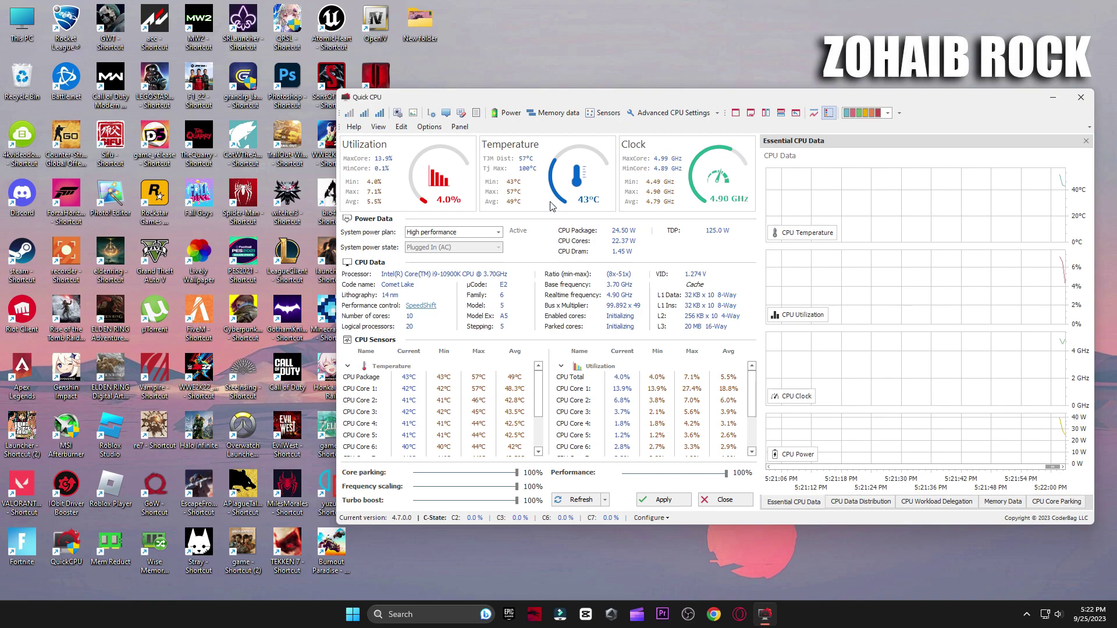
{"action": "left_click", "coordinate": [492, 233]}
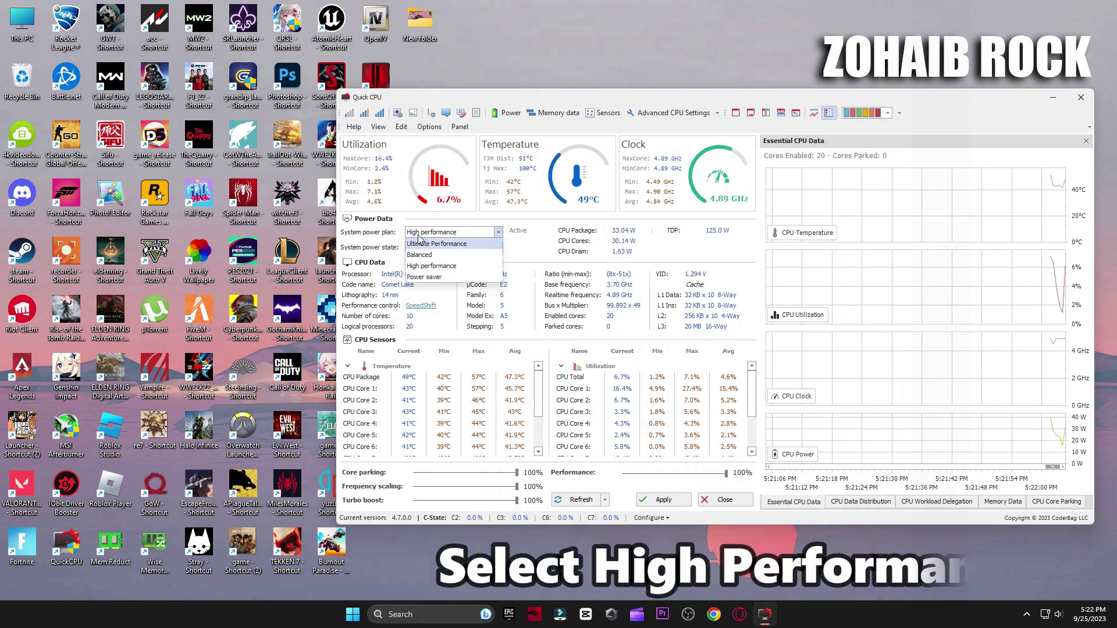
{"action": "left_click", "coordinate": [449, 266]}
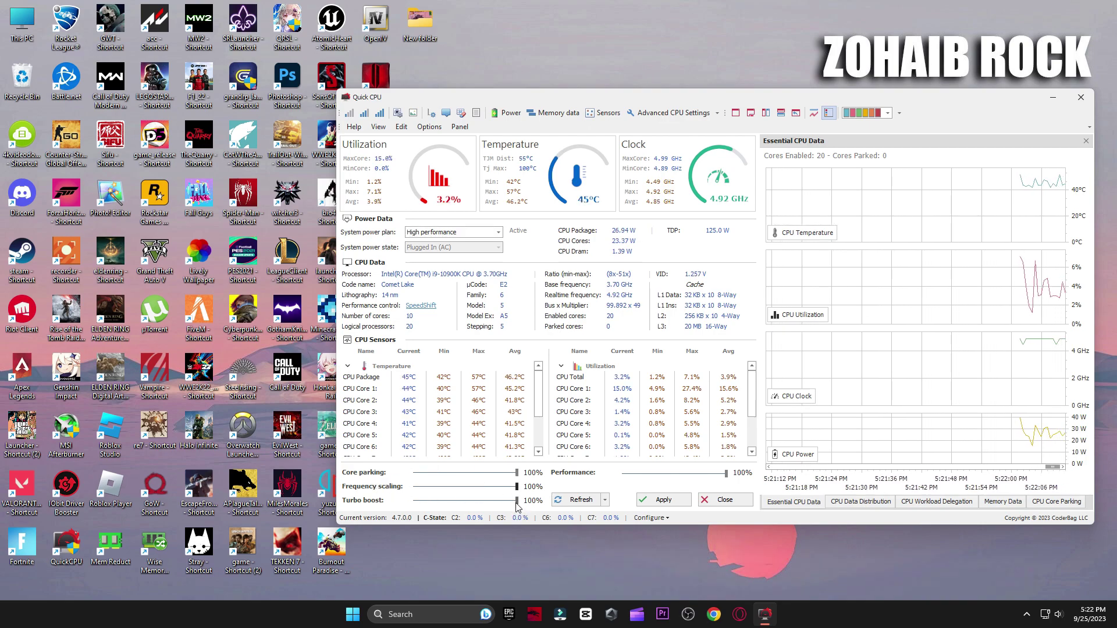
{"action": "left_click", "coordinate": [663, 500]}
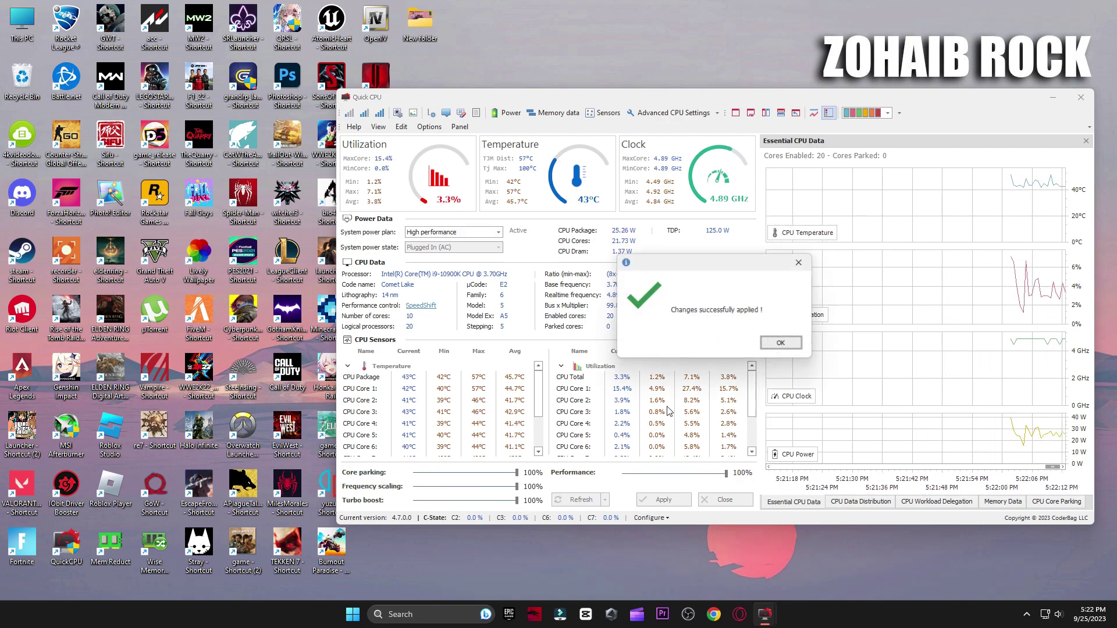
{"action": "left_click", "coordinate": [783, 344]}
{"action": "left_click", "coordinate": [725, 500]}
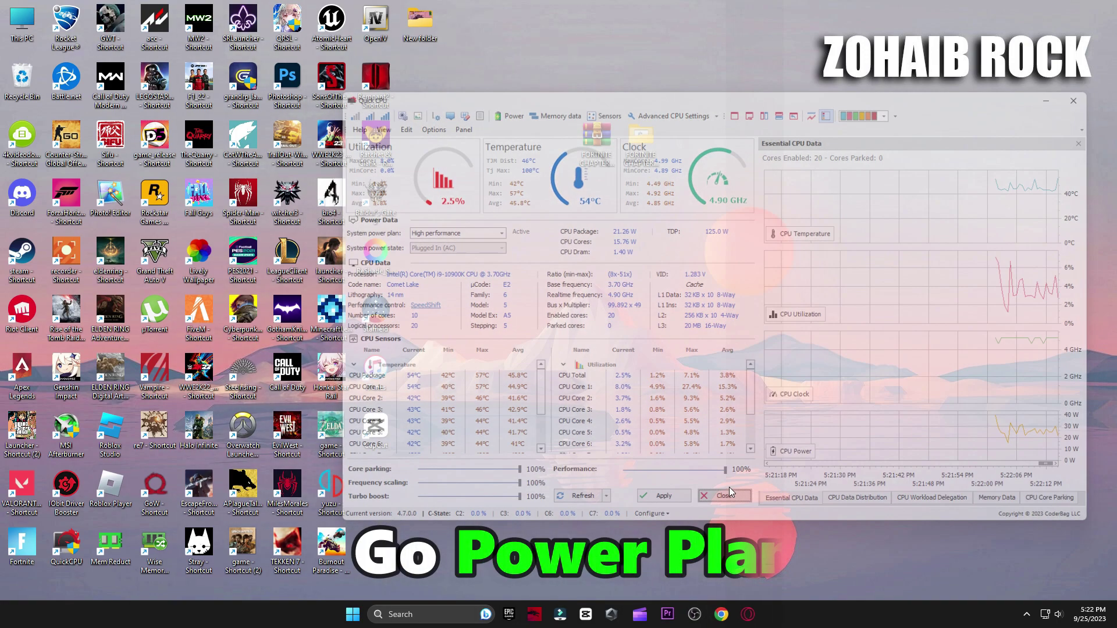
Step: Search Windows for "power", open Choose a power plan to check the selected plan, and close it
{"action": "left_click", "coordinate": [459, 625]}
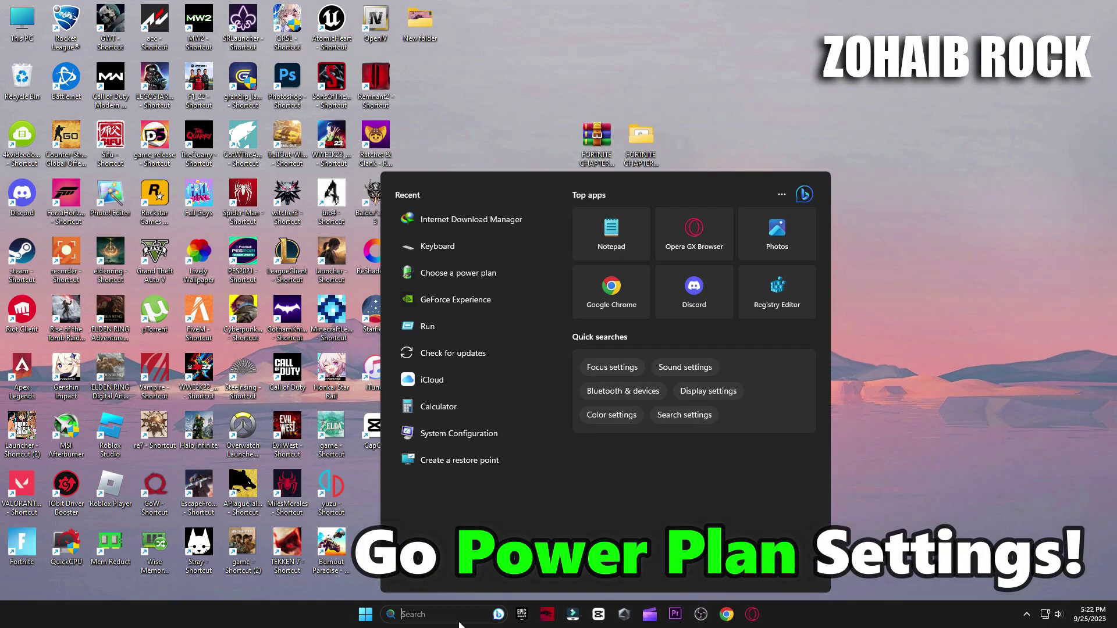
{"action": "type", "text": "power"}
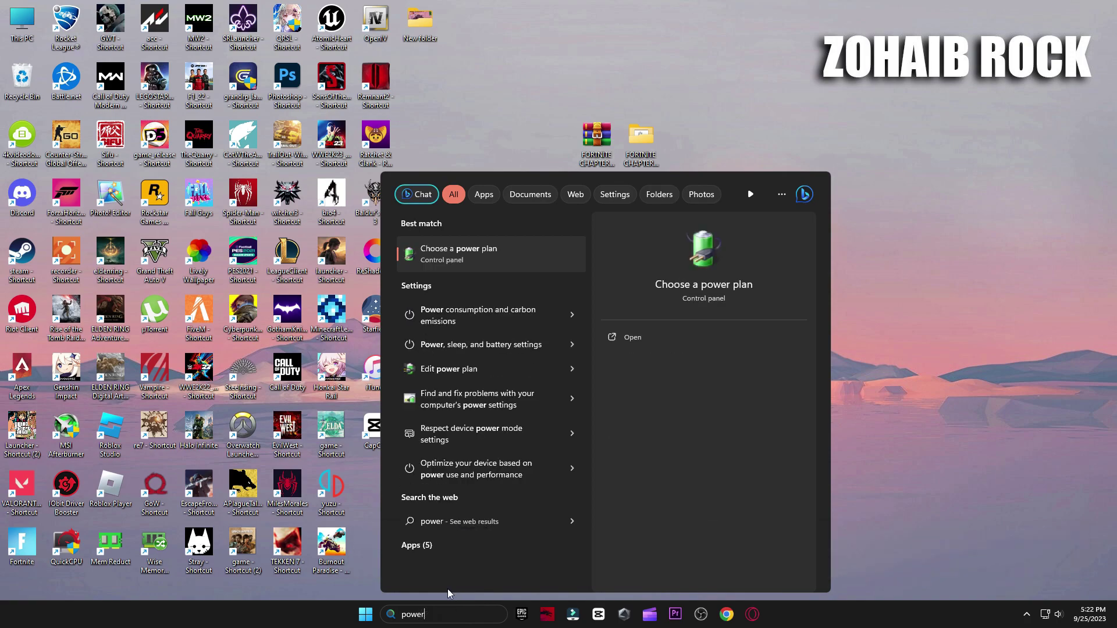
{"action": "left_click", "coordinate": [493, 265]}
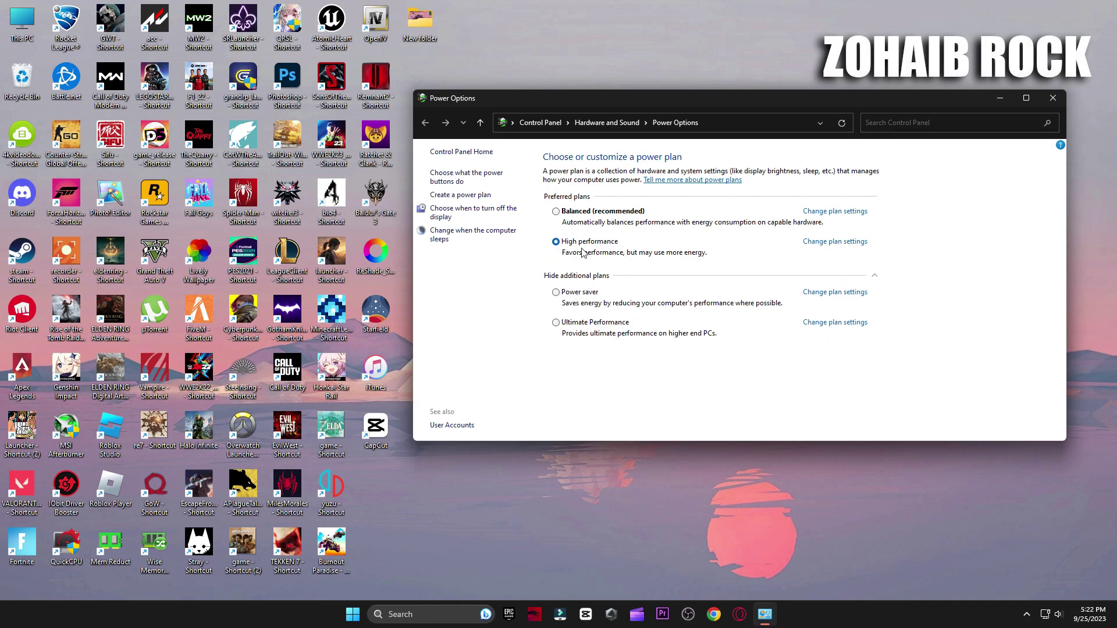
{"action": "left_click", "coordinate": [1057, 102]}
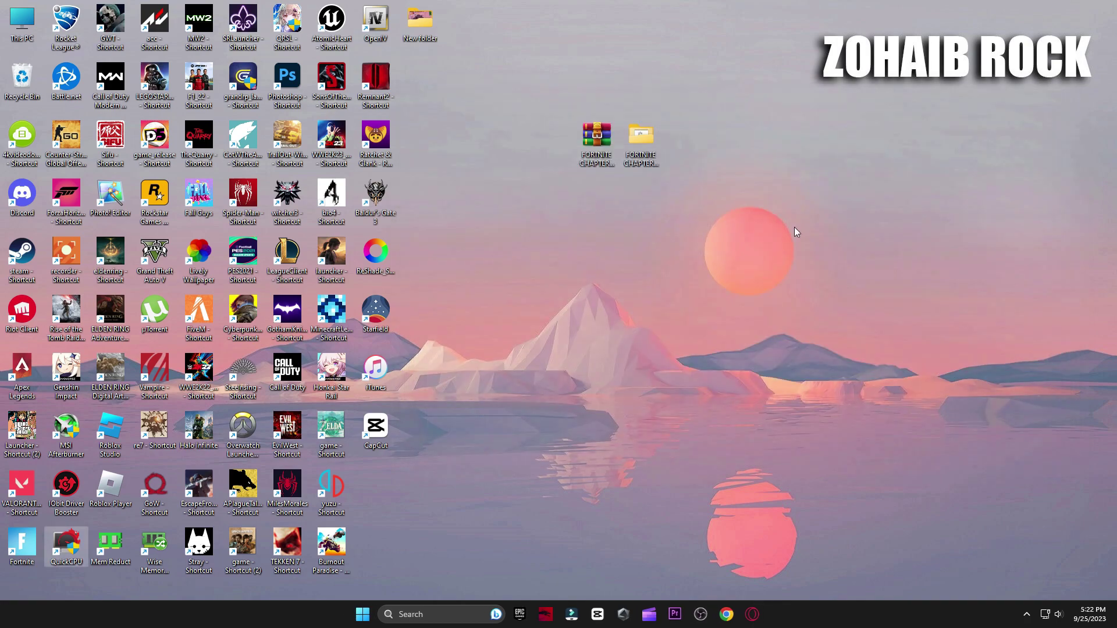
Step: Run Timer Resolution from the 5 Latency (Timer Resolution ) folder, set it to Maximum and minimize it
{"action": "double_click", "coordinate": [640, 138]}
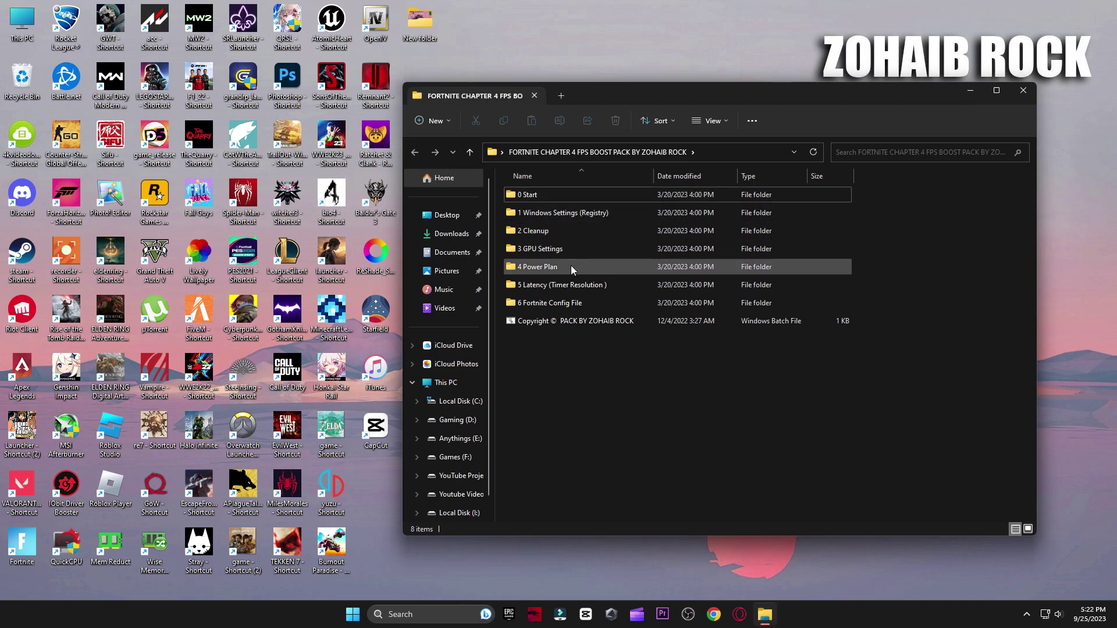
{"action": "double_click", "coordinate": [563, 281]}
{"action": "double_click", "coordinate": [547, 196]}
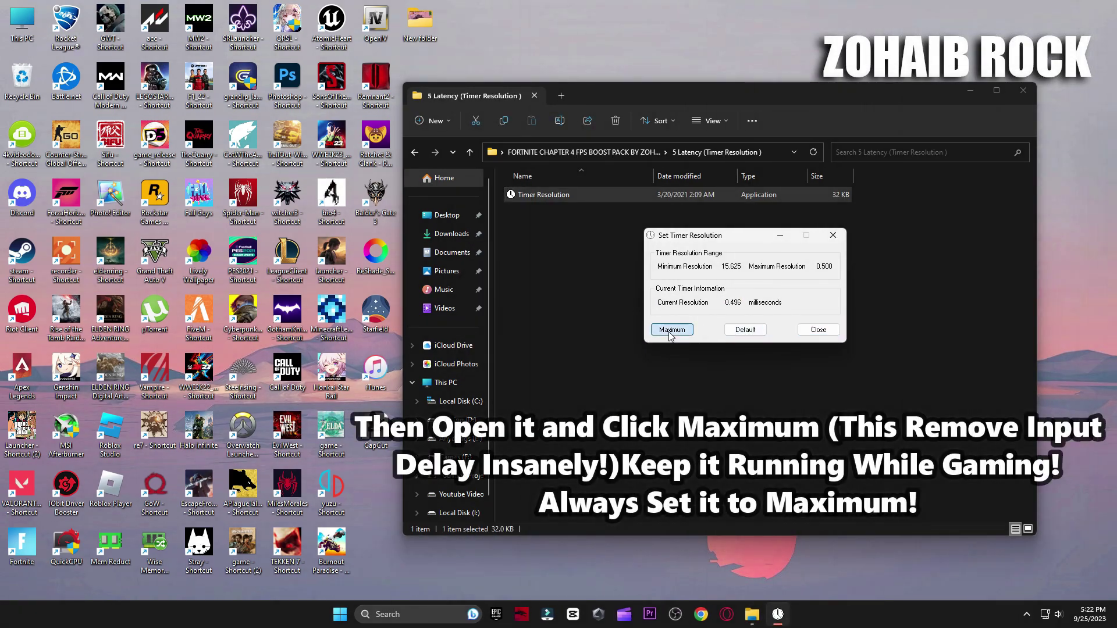
{"action": "left_click", "coordinate": [780, 237]}
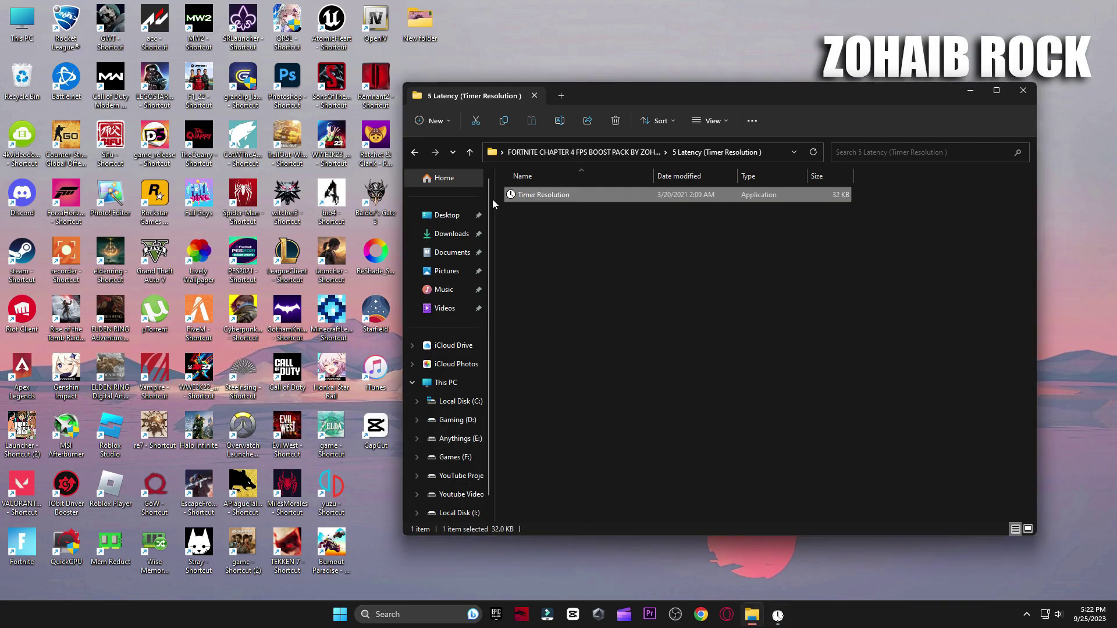
Step: Copy the GameUserSettings file from the 6 Fortnite Config File folder and close the folder window
{"action": "left_click", "coordinate": [415, 153]}
{"action": "double_click", "coordinate": [547, 303]}
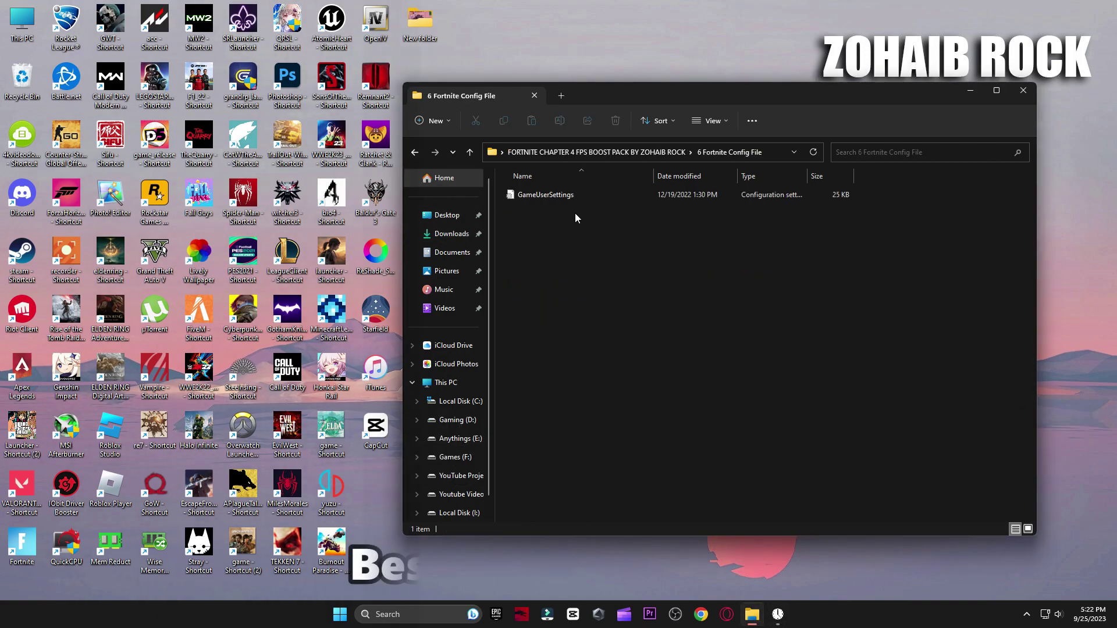
{"action": "right_click", "coordinate": [526, 193]}
{"action": "left_click", "coordinate": [571, 211]}
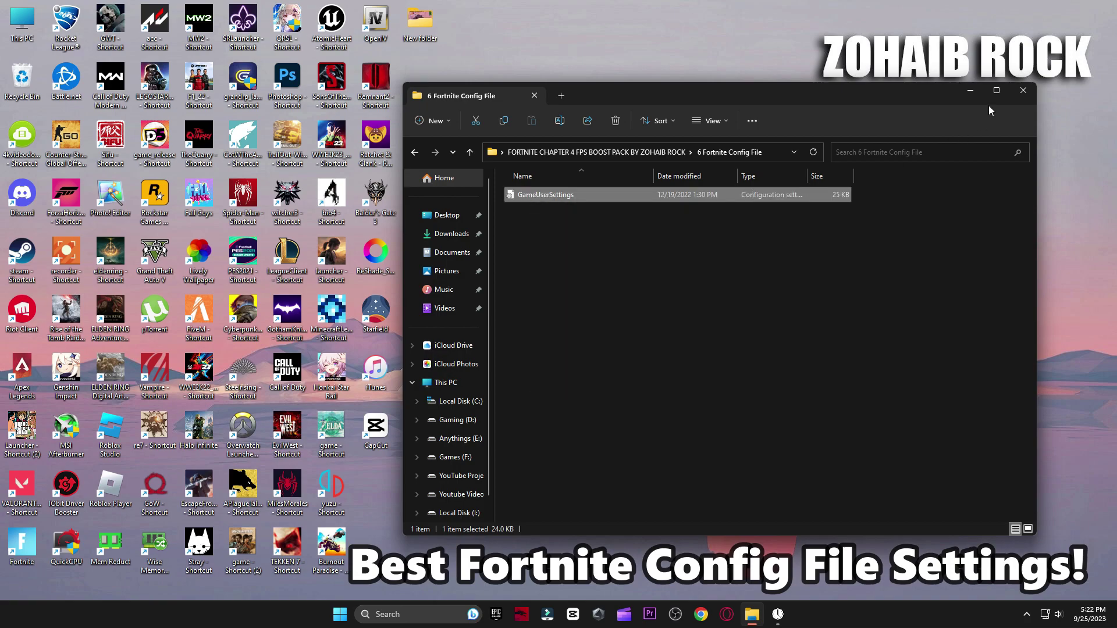
{"action": "left_click", "coordinate": [1022, 95]}
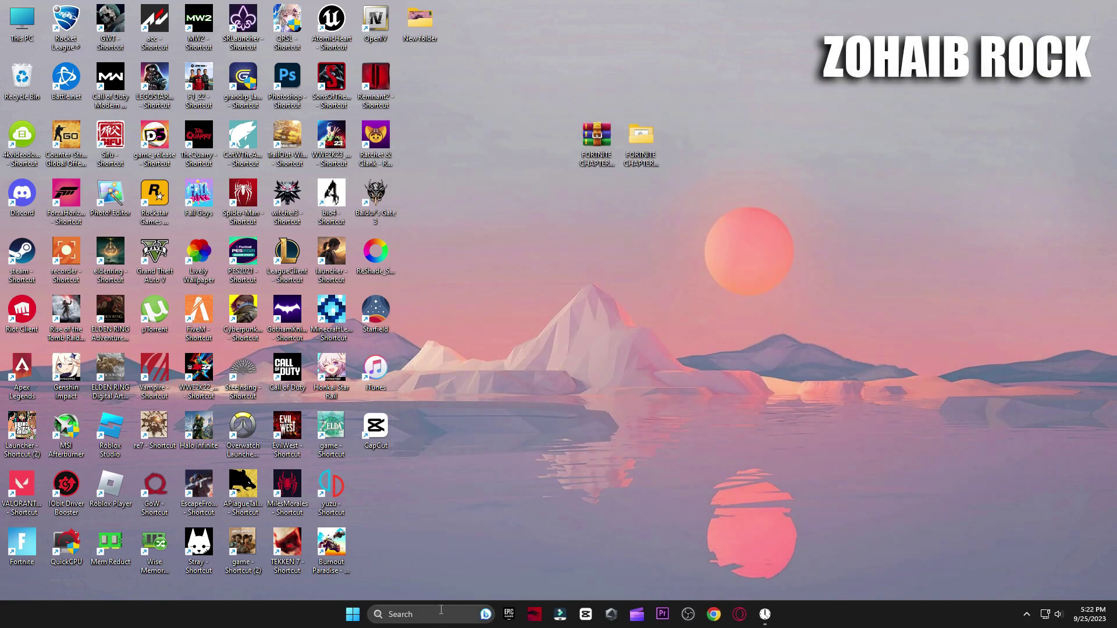
Step: Search Windows for Run and use it to open the AppData folder
{"action": "left_click", "coordinate": [442, 614]}
{"action": "type", "text": "run"}
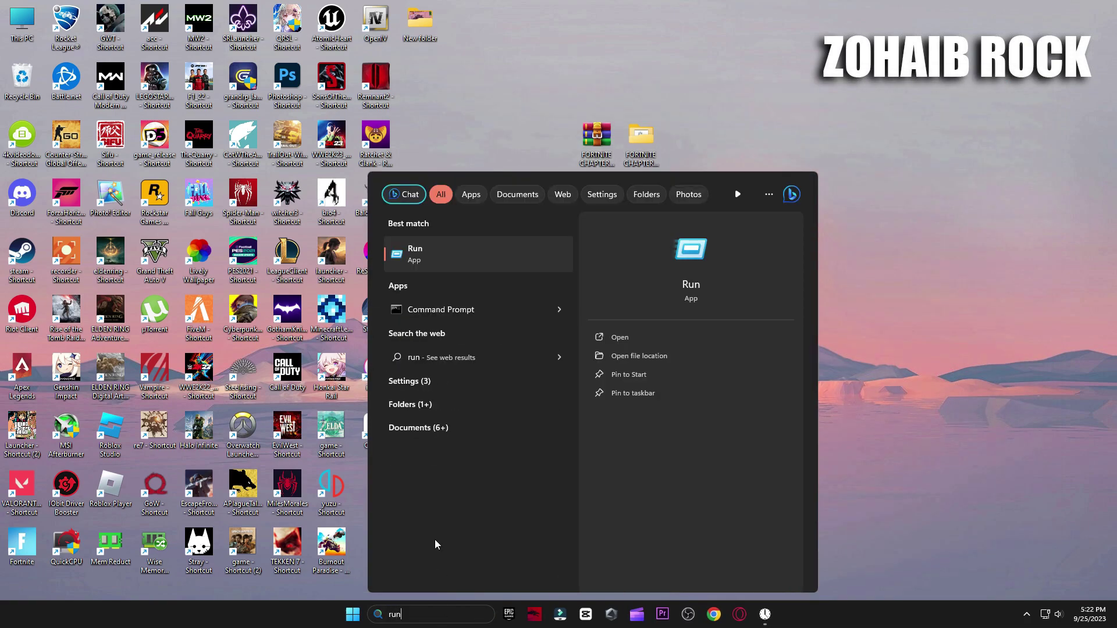
{"action": "left_click", "coordinate": [455, 256]}
{"action": "left_click_drag", "start_coordinate": [136, 486], "coordinate": [631, 116]}
{"action": "type", "text": "ppdata"}
{"action": "key", "text": "Return"}
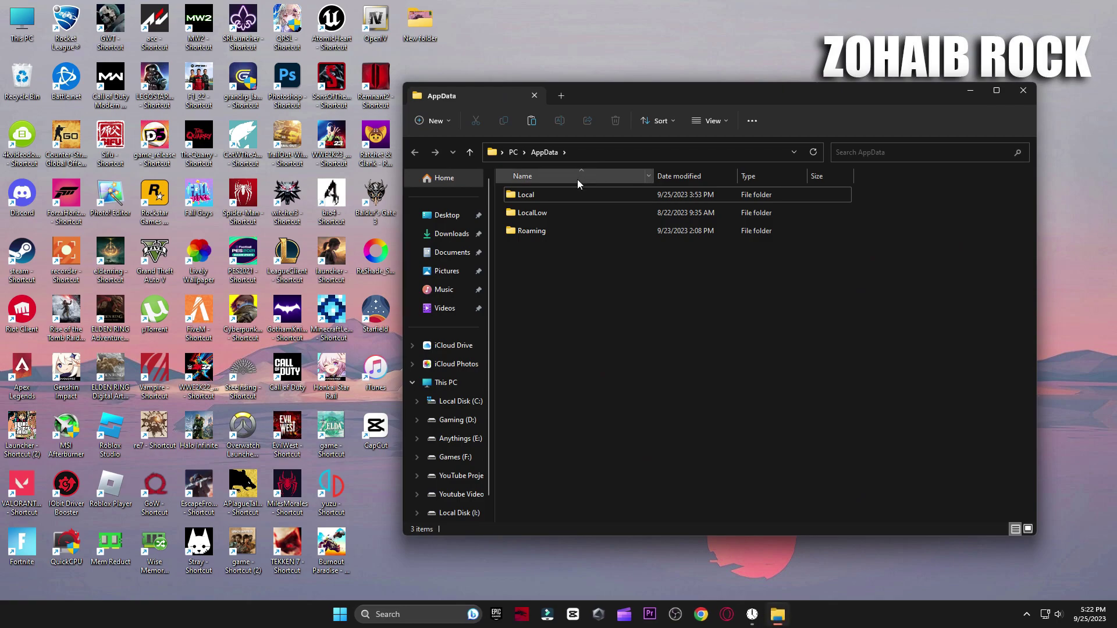
Step: Go from AppData into Local, FortniteGame, Saved, Config and open the WindowsClient folder
{"action": "double_click", "coordinate": [557, 195]}
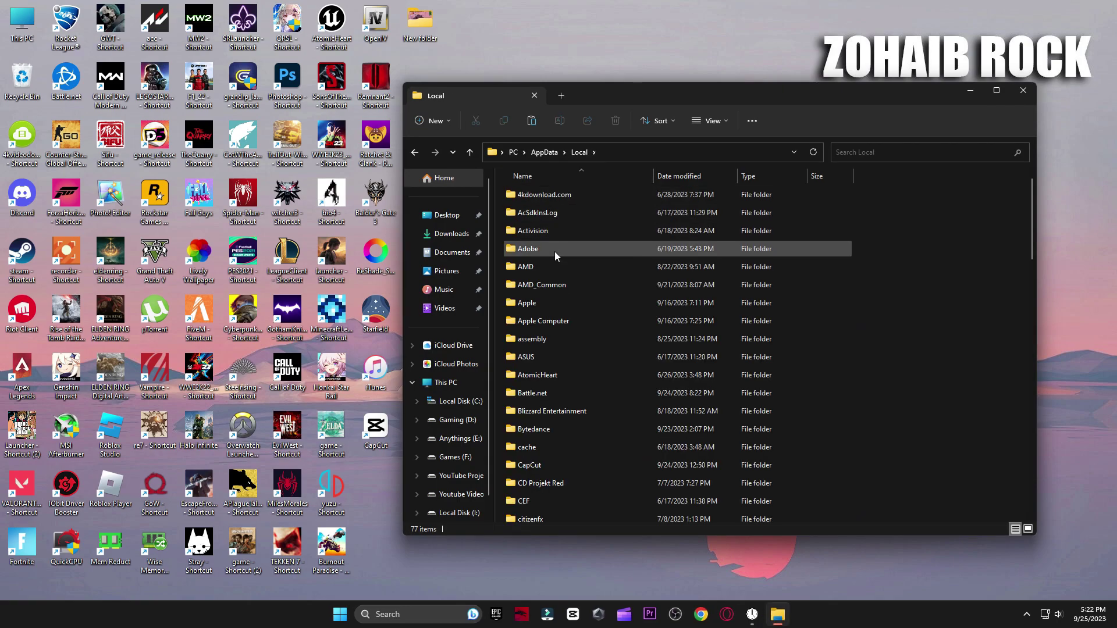
{"action": "scroll", "coordinate": [727, 308], "scroll_direction": "down", "scroll_amount": 4}
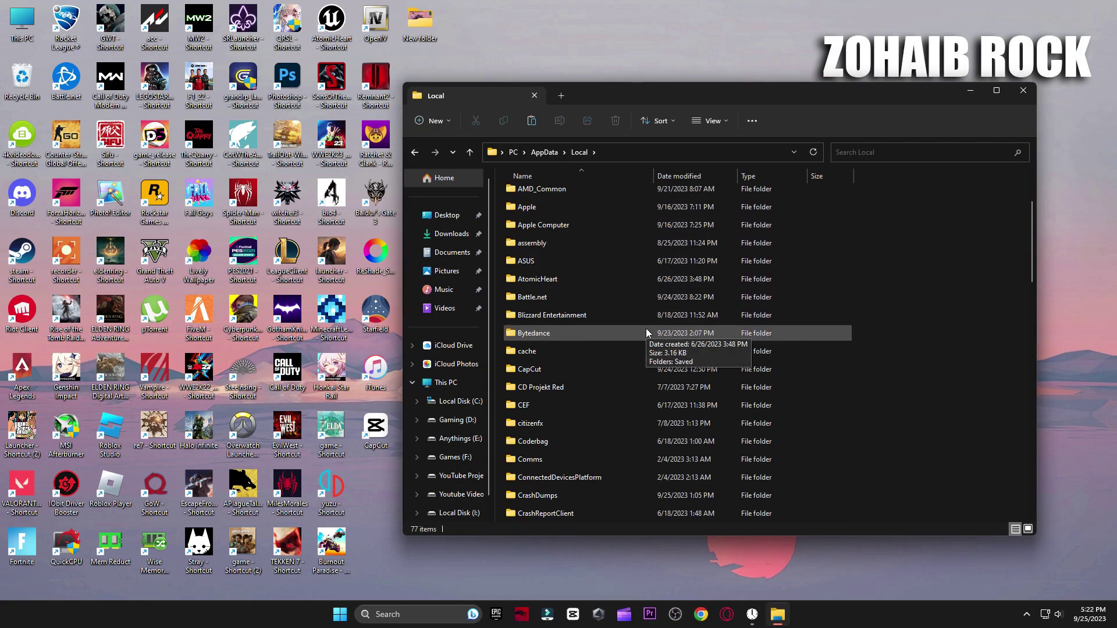
{"action": "key", "text": "f"}
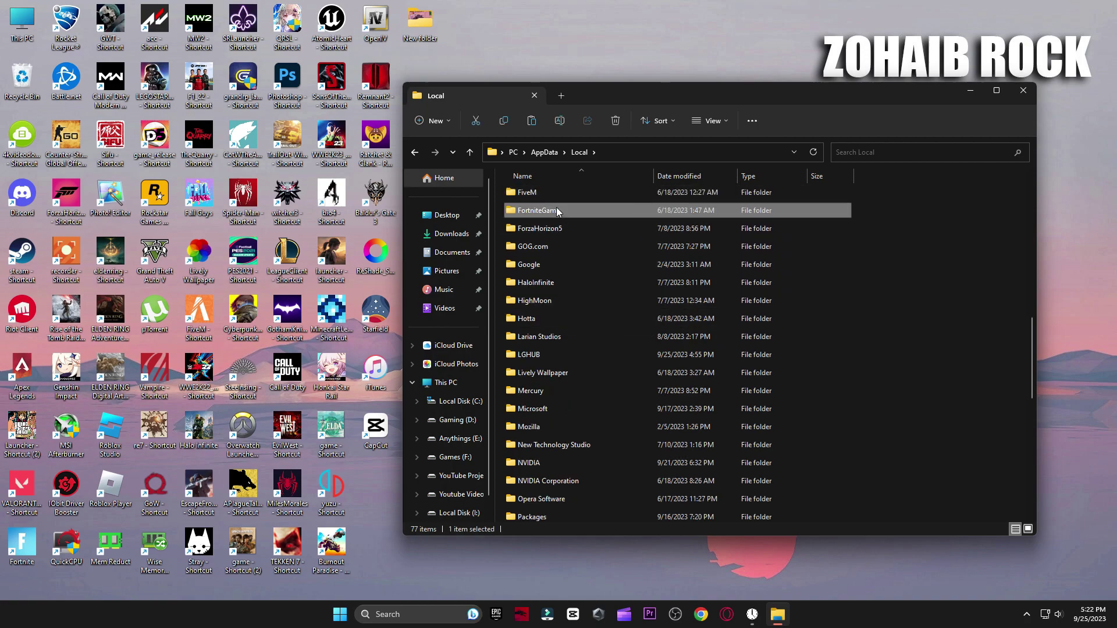
{"action": "double_click", "coordinate": [547, 207]}
{"action": "double_click", "coordinate": [550, 199]}
{"action": "double_click", "coordinate": [537, 215]}
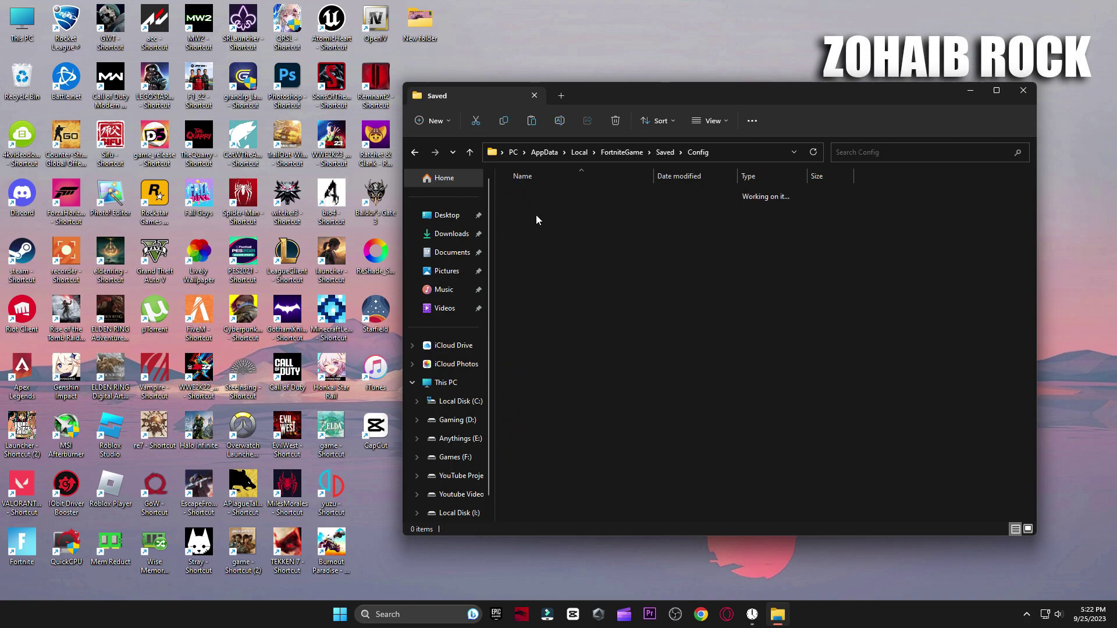
{"action": "double_click", "coordinate": [541, 214]}
Step: Delete the existing contents of the WindowsClient folder, paste the copied GameUserSettings file there and close the window
{"action": "left_click_drag", "start_coordinate": [617, 253], "coordinate": [530, 182]}
{"action": "key", "text": "Delete"}
{"action": "right_click", "coordinate": [557, 209]}
{"action": "left_click", "coordinate": [570, 225]}
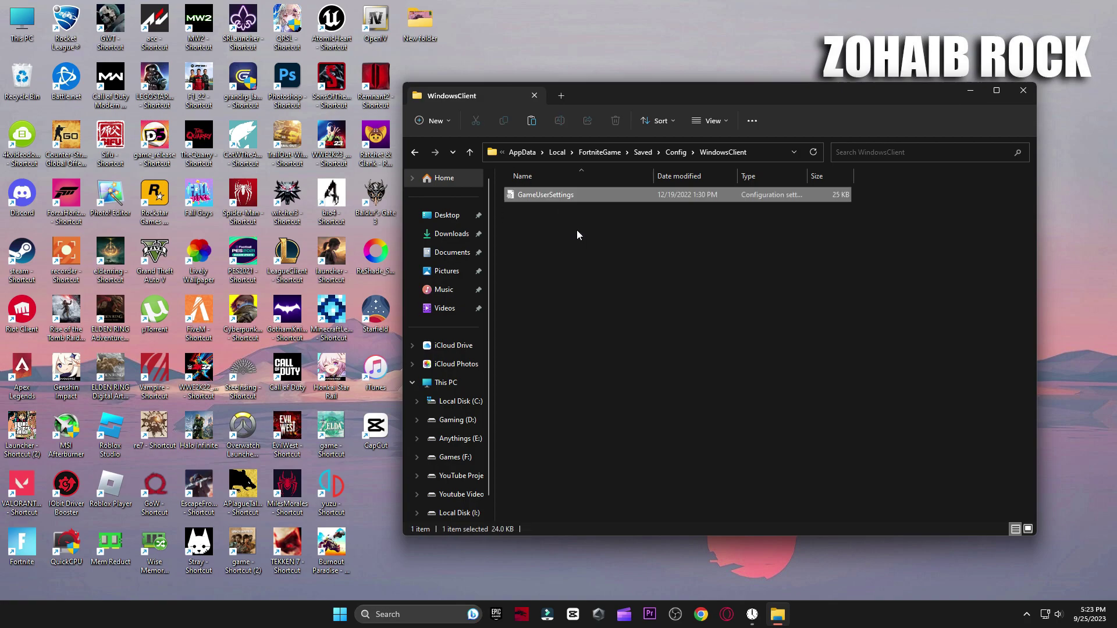
{"action": "left_click", "coordinate": [1022, 90]}
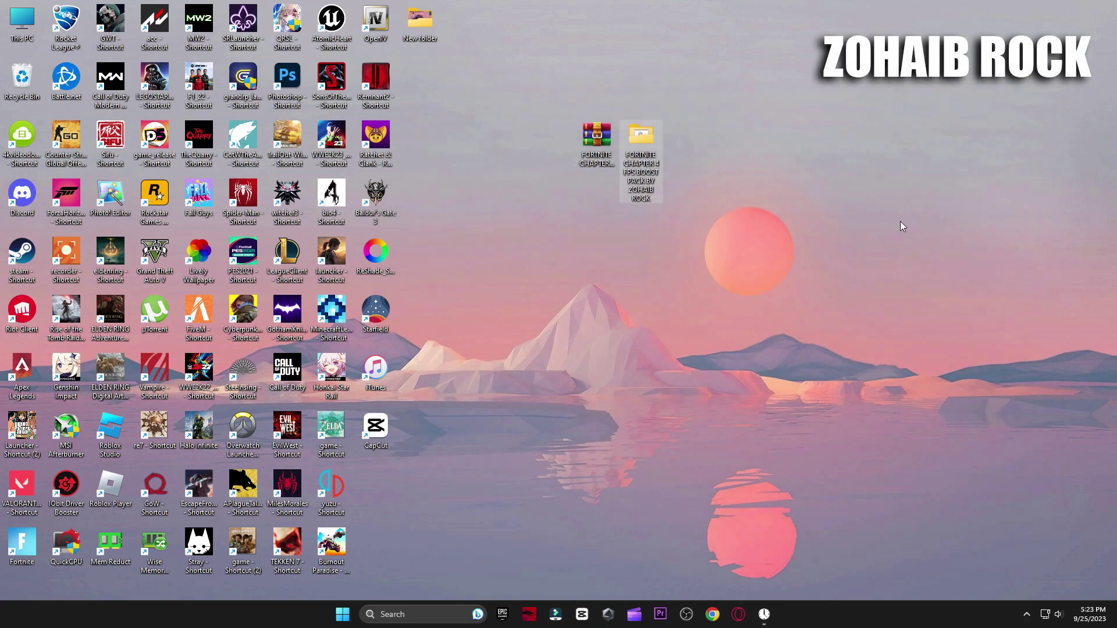
Step: Open the Windows Game Mode settings and go on to the related Graphics settings
{"action": "key", "text": "super"}
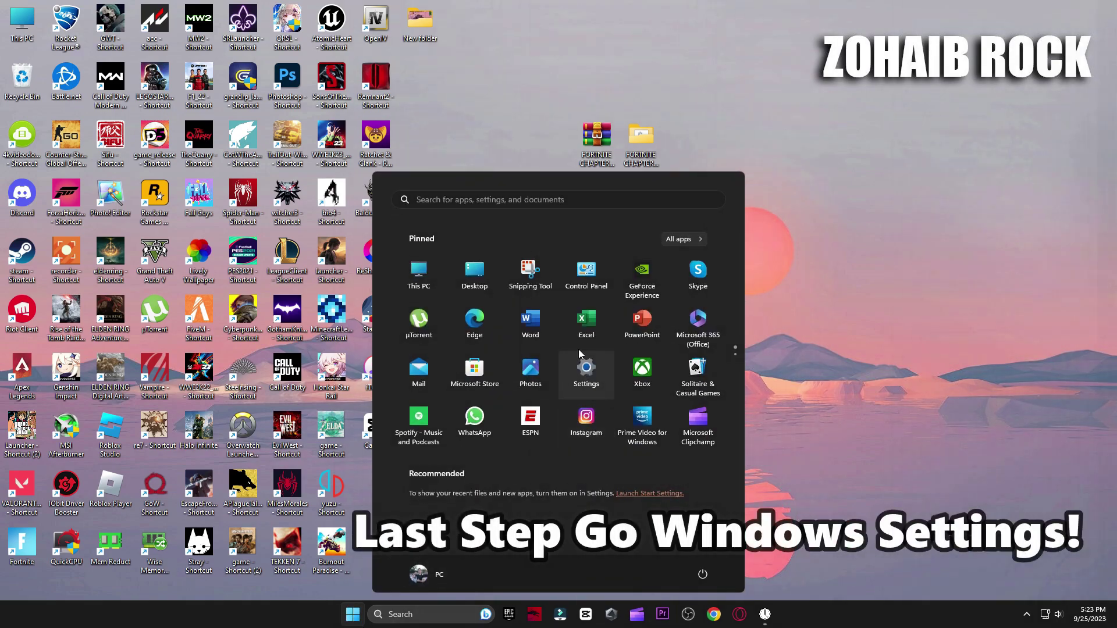
{"action": "left_click", "coordinate": [587, 369]}
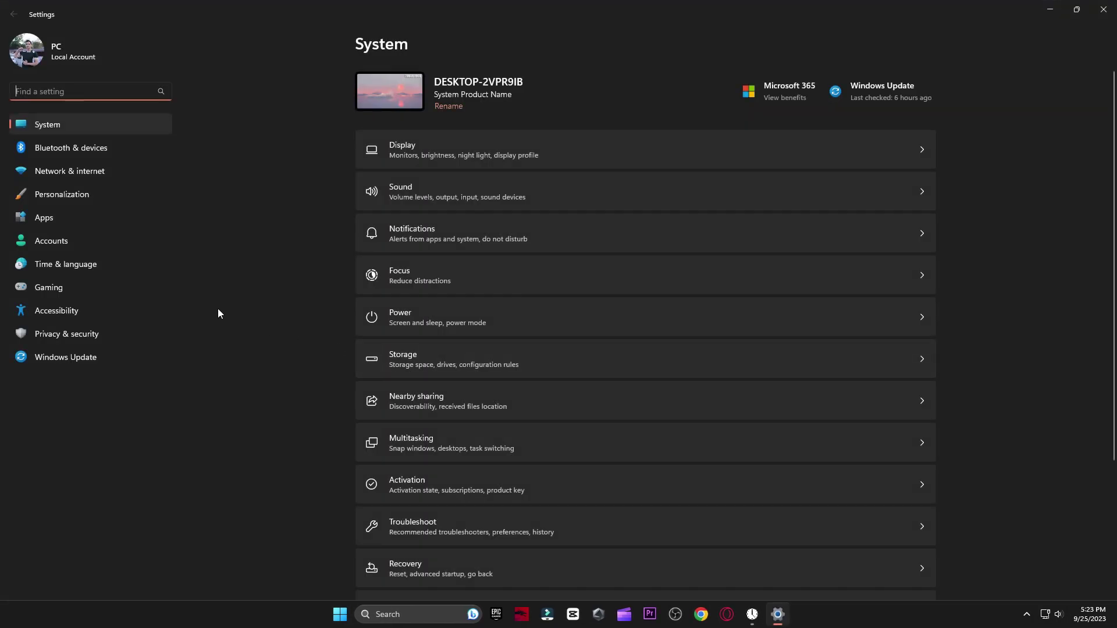
{"action": "left_click", "coordinate": [74, 286]}
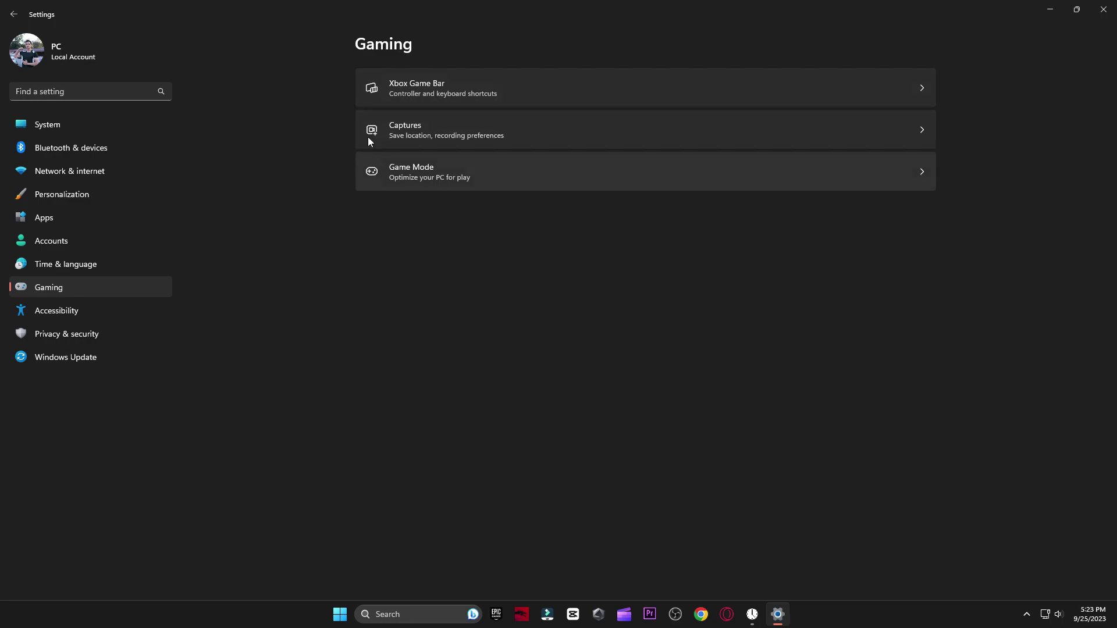
{"action": "left_click", "coordinate": [476, 177]}
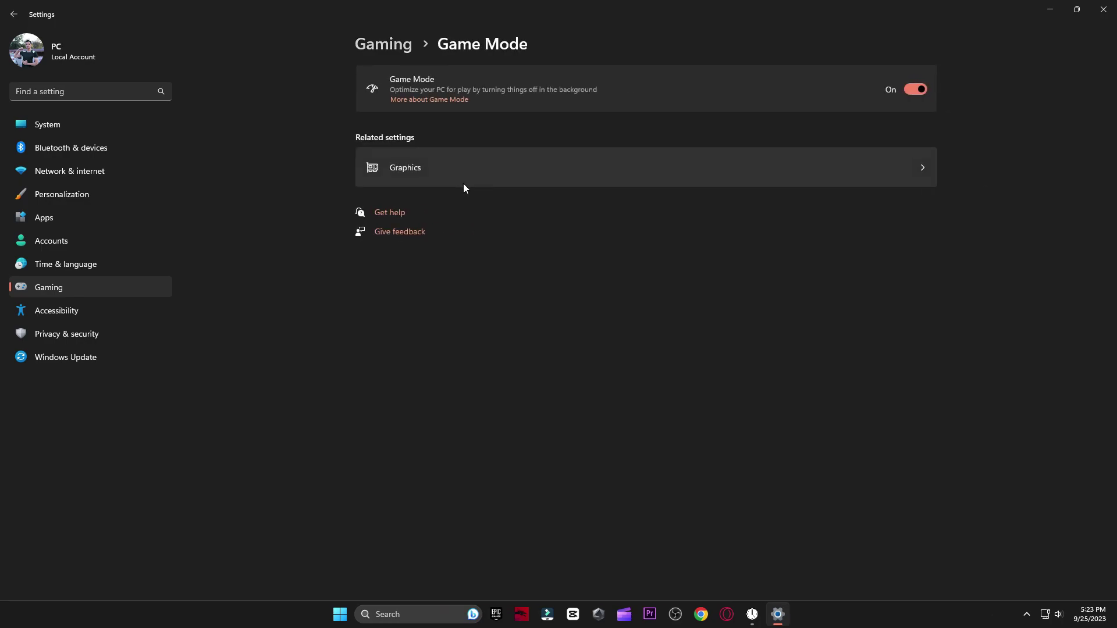
{"action": "left_click", "coordinate": [512, 180]}
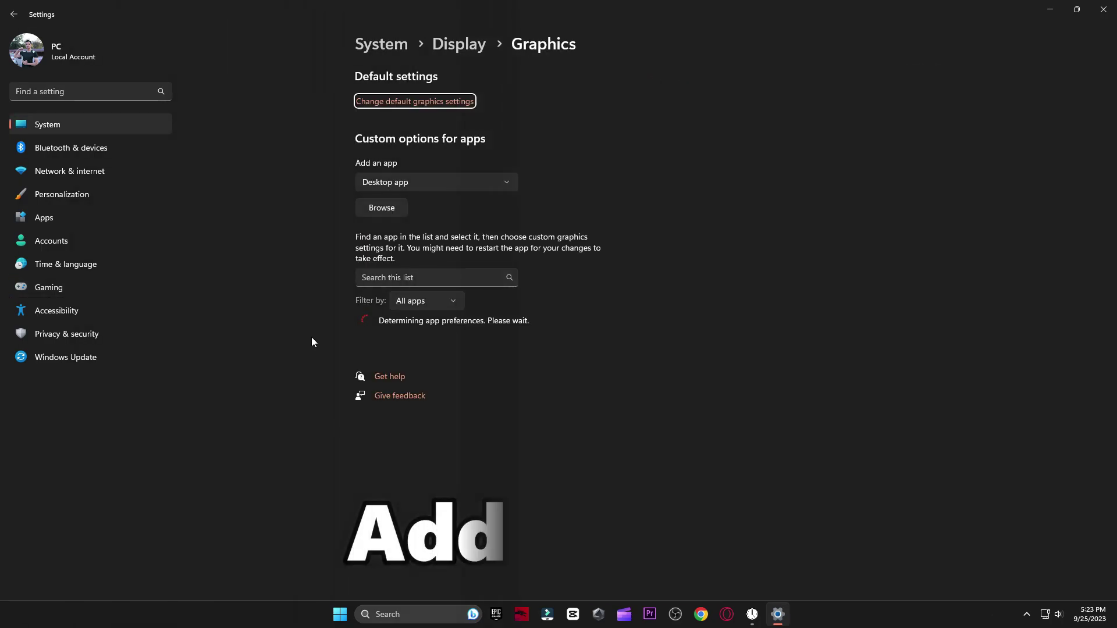
Step: Find the existing Fortnite entry in the custom graphics app list and remove it
{"action": "scroll", "coordinate": [467, 378], "scroll_direction": "down", "scroll_amount": 3}
{"action": "scroll", "coordinate": [453, 378], "scroll_direction": "down", "scroll_amount": 4}
{"action": "scroll", "coordinate": [431, 361], "scroll_direction": "up", "scroll_amount": 6}
{"action": "left_click", "coordinate": [438, 341]}
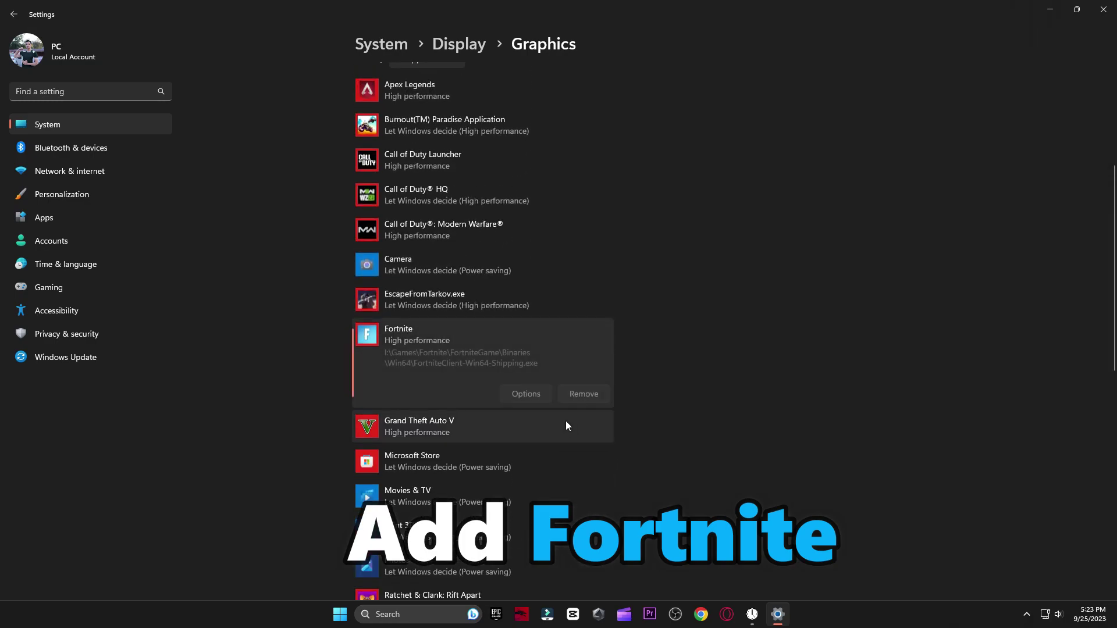
Step: Add FortniteClient-Win64-Shipping from I:\Games\Fortnite\FortniteGame\Binaries\Win64 as a desktop app with custom graphics options
{"action": "scroll", "coordinate": [581, 407], "scroll_direction": "up", "scroll_amount": 4}
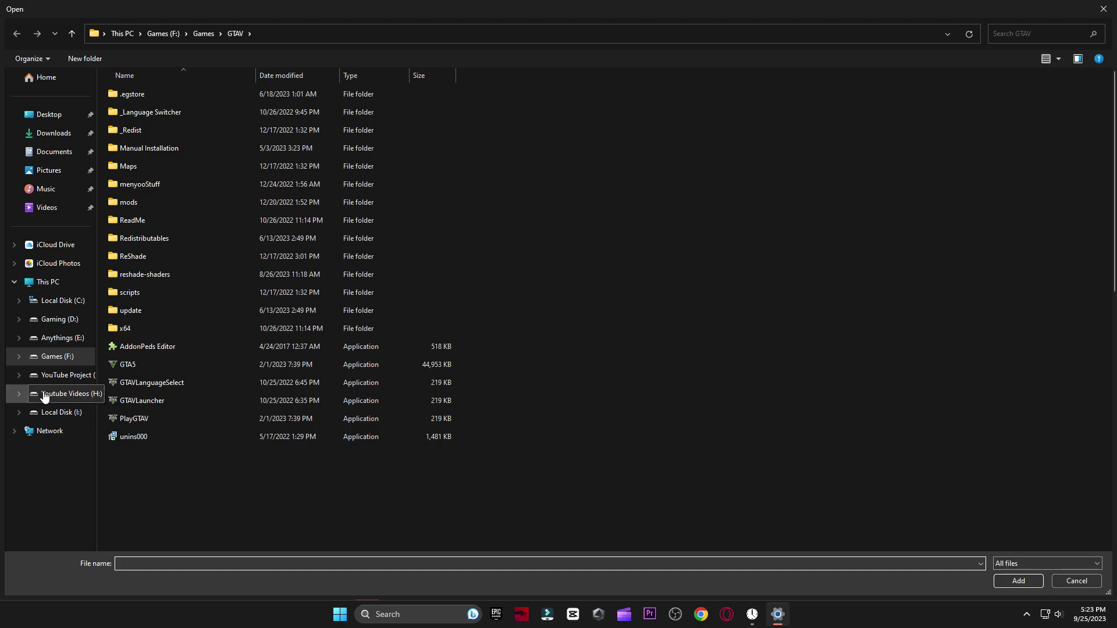
{"action": "left_click", "coordinate": [58, 412]}
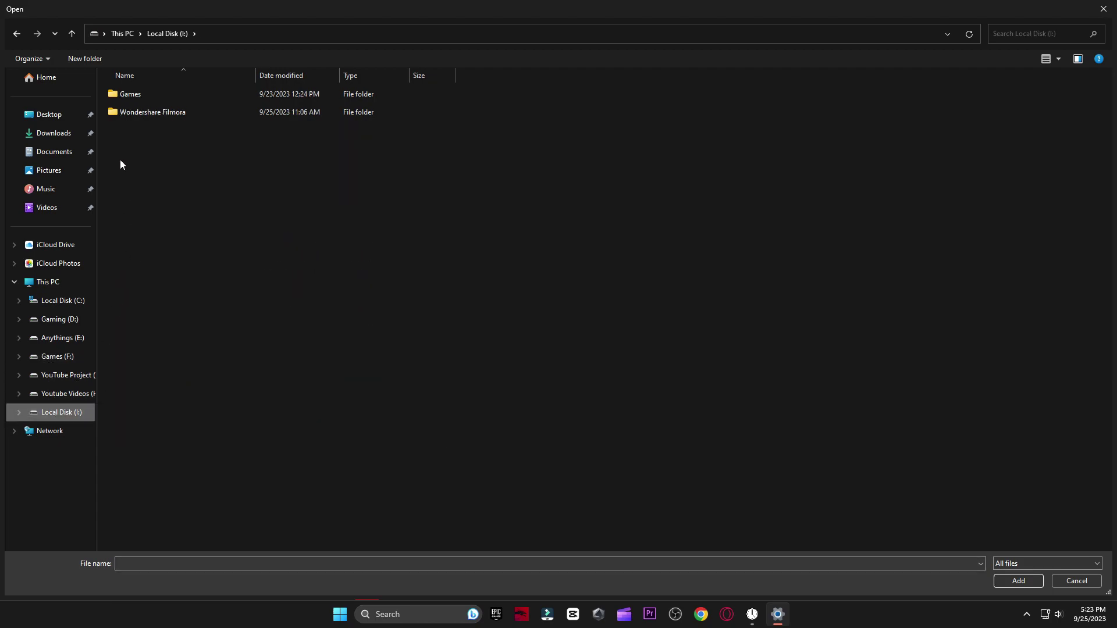
{"action": "double_click", "coordinate": [138, 95]}
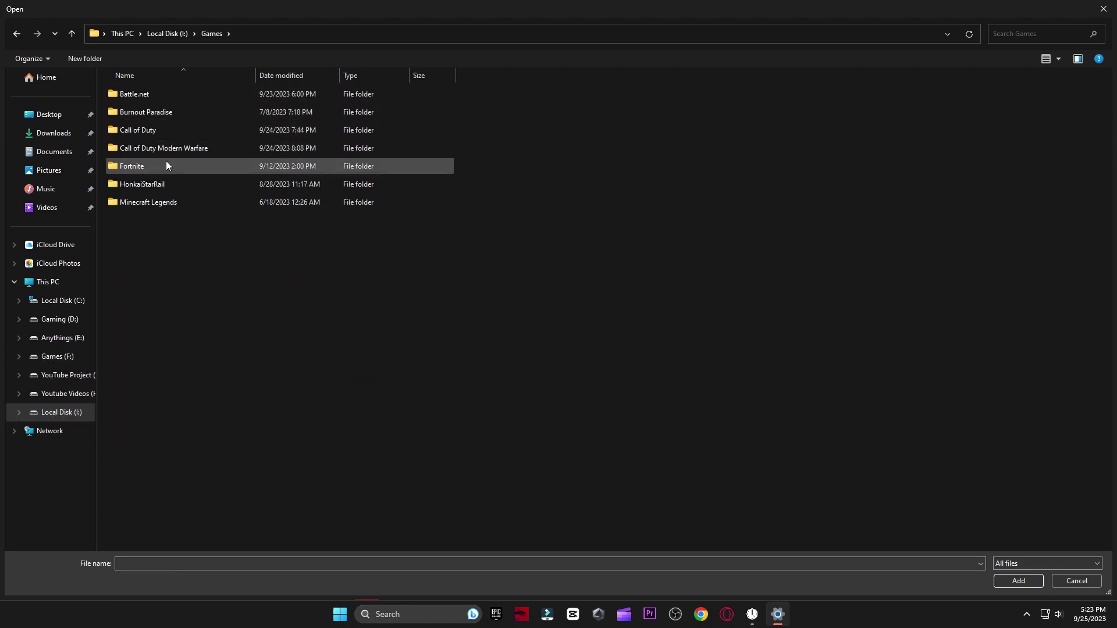
{"action": "double_click", "coordinate": [123, 167]}
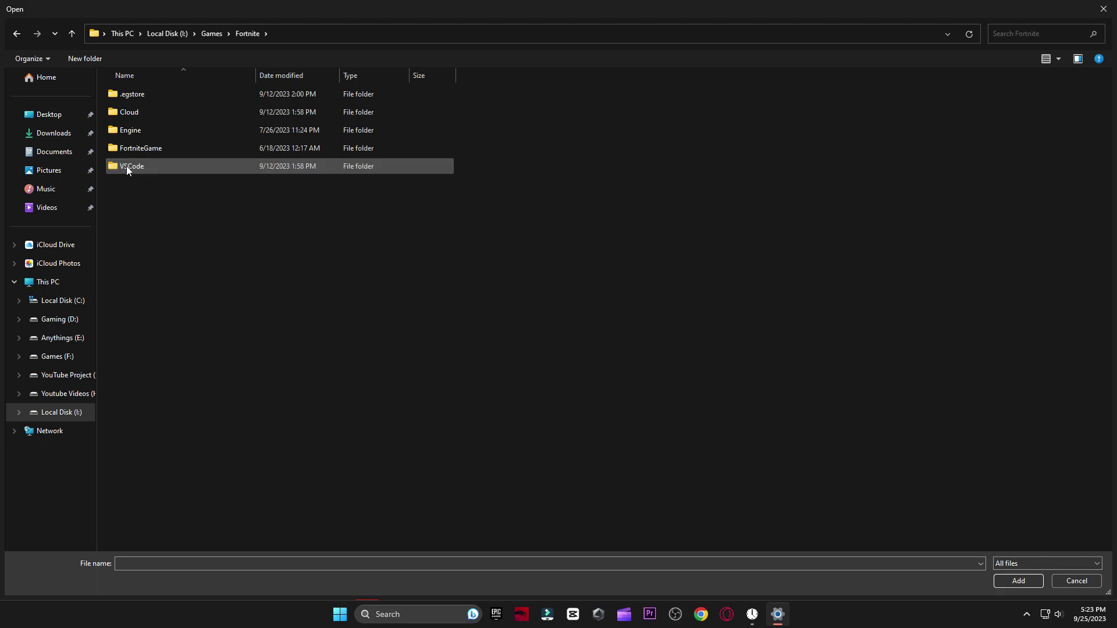
{"action": "double_click", "coordinate": [122, 149]}
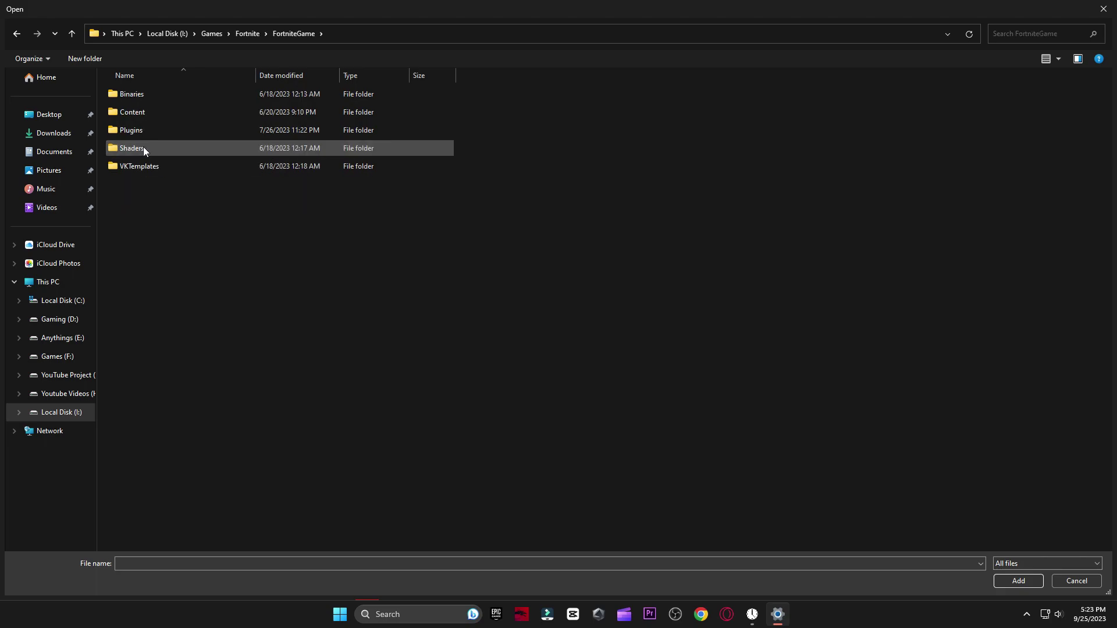
{"action": "double_click", "coordinate": [148, 99]}
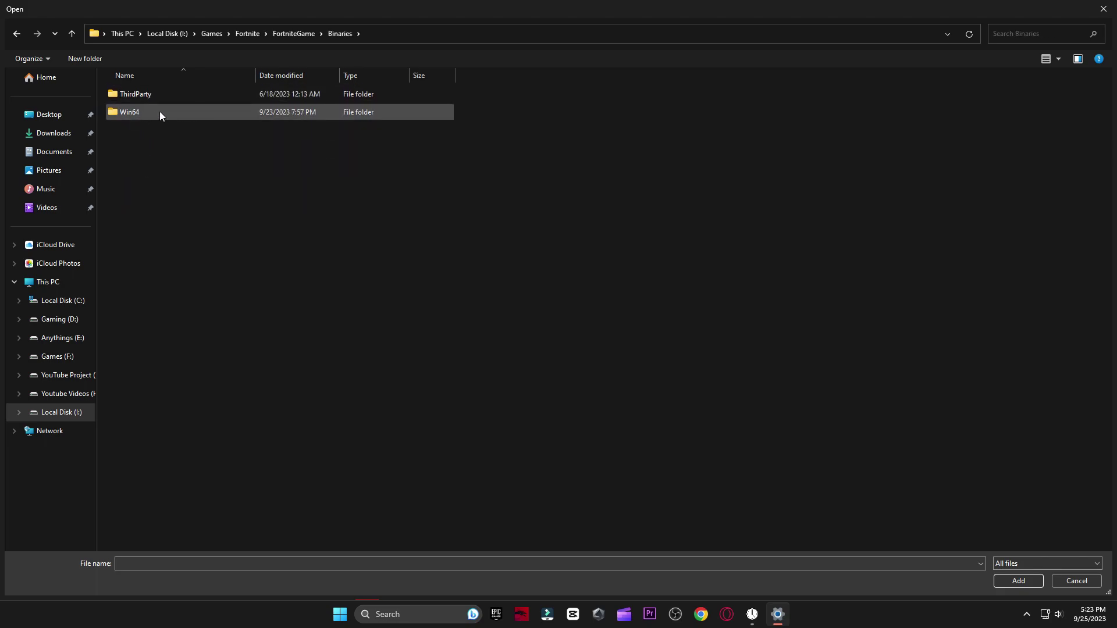
{"action": "double_click", "coordinate": [152, 112]}
{"action": "left_click", "coordinate": [214, 185]}
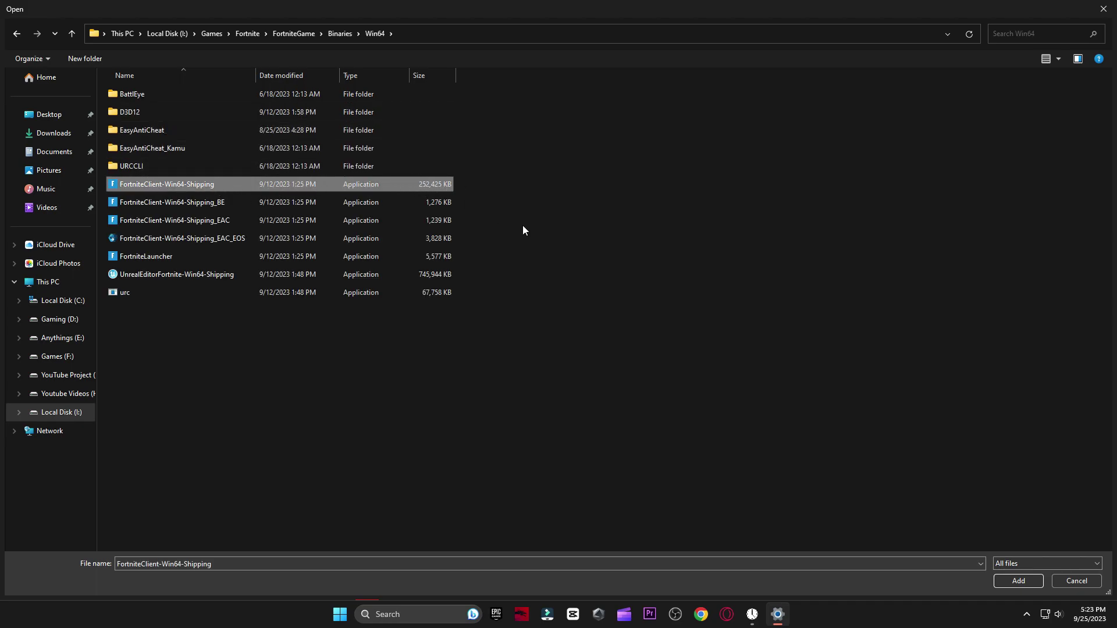
{"action": "left_click", "coordinate": [1009, 584]}
Step: Set the newly added Fortnite entry's graphics preference to High performance and save it
{"action": "scroll", "coordinate": [493, 479], "scroll_direction": "down", "scroll_amount": 5}
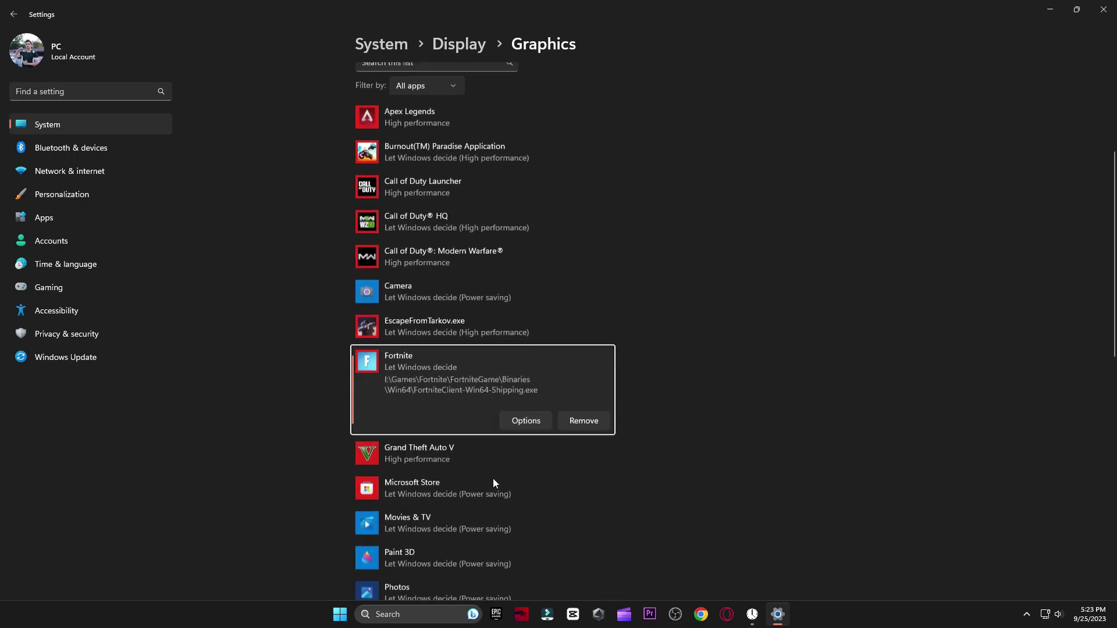
{"action": "left_click", "coordinate": [526, 308]}
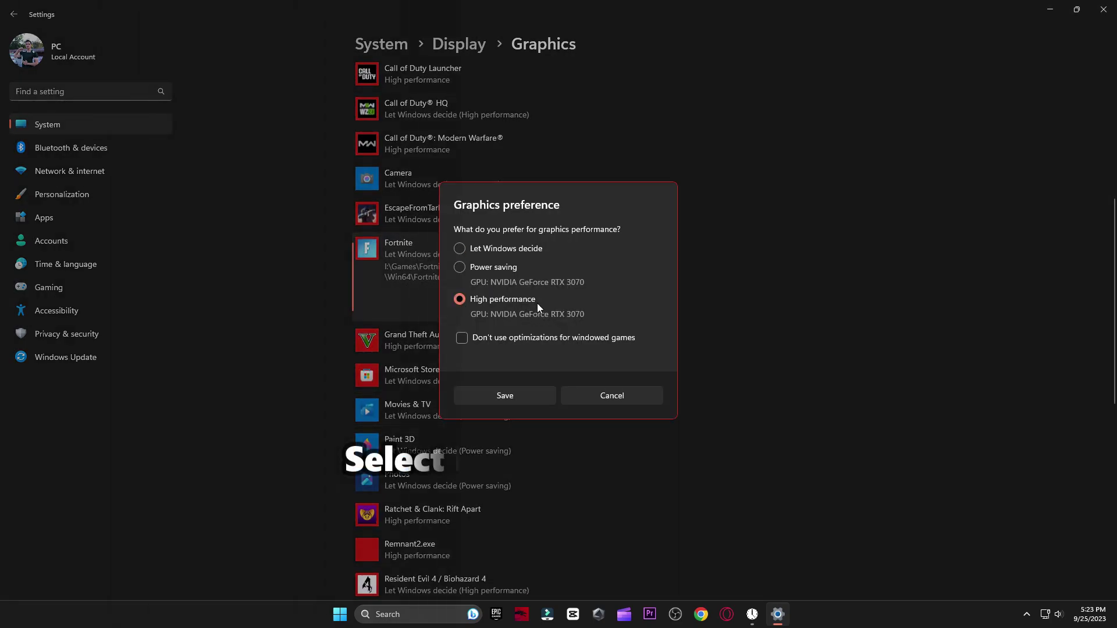
{"action": "left_click", "coordinate": [488, 400]}
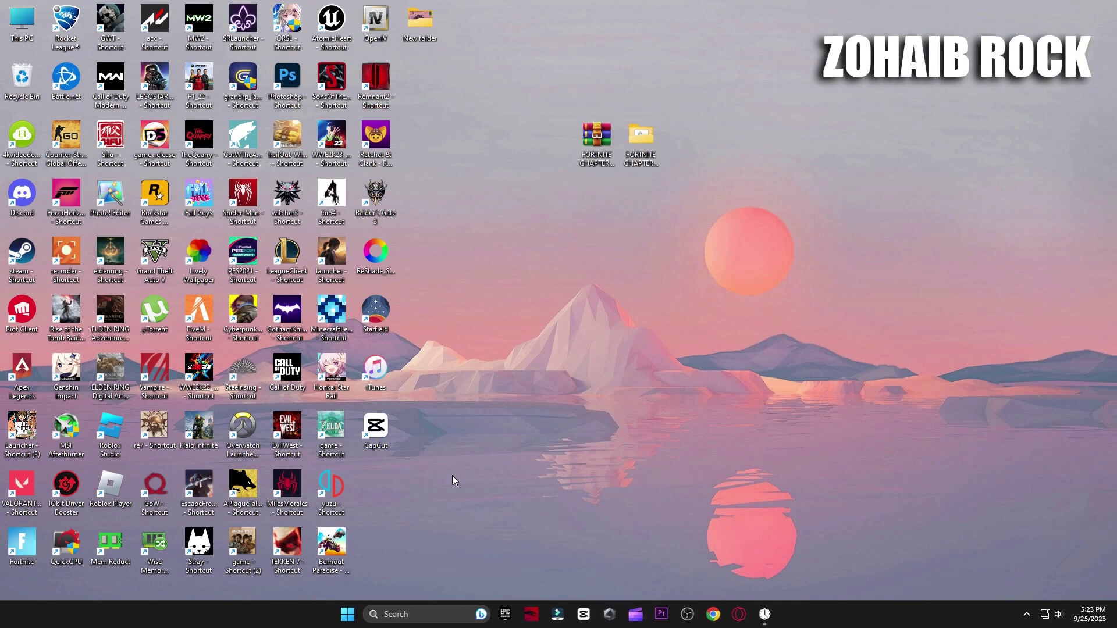
Step: Bring up the Windows power options for restarting the PC
{"action": "left_click", "coordinate": [353, 614]}
{"action": "left_click", "coordinate": [702, 574]}
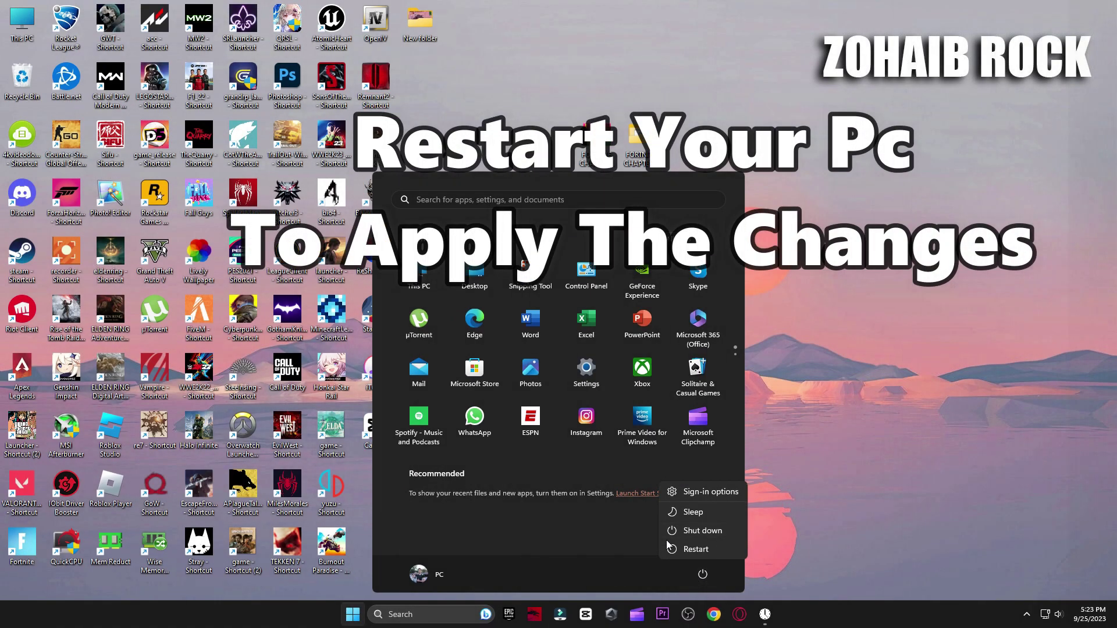